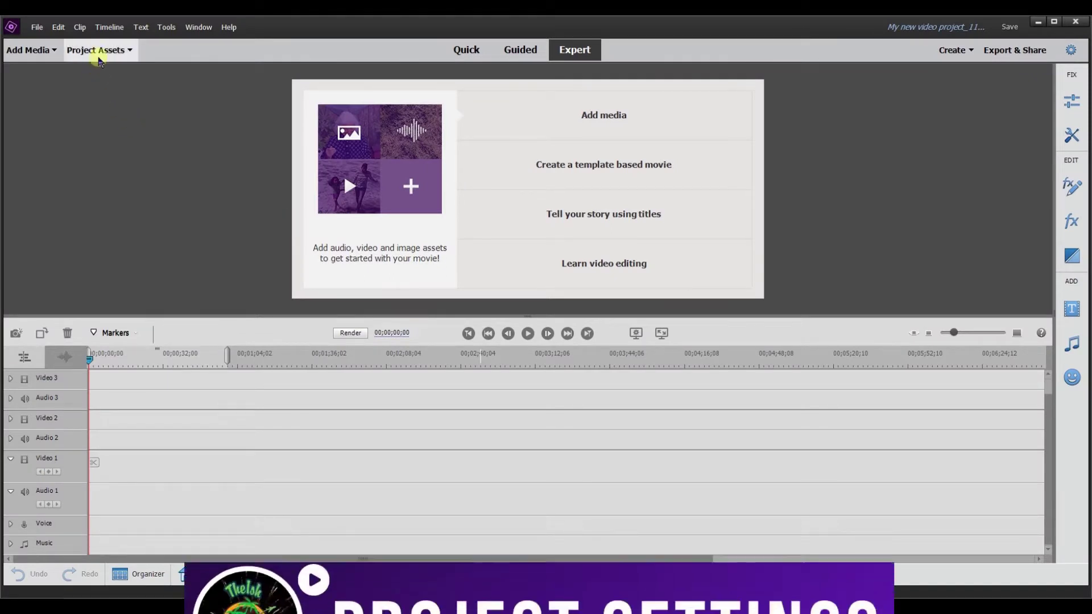
Review the current project settings and close them without changes
left_click(57, 27)
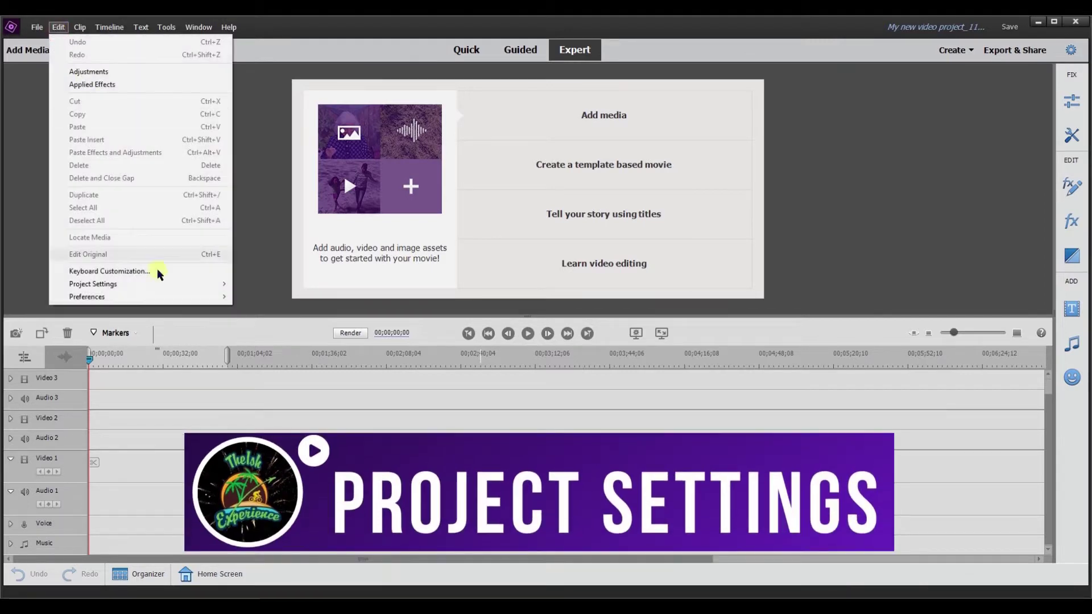
mouse_move(94, 284)
left_click(277, 283)
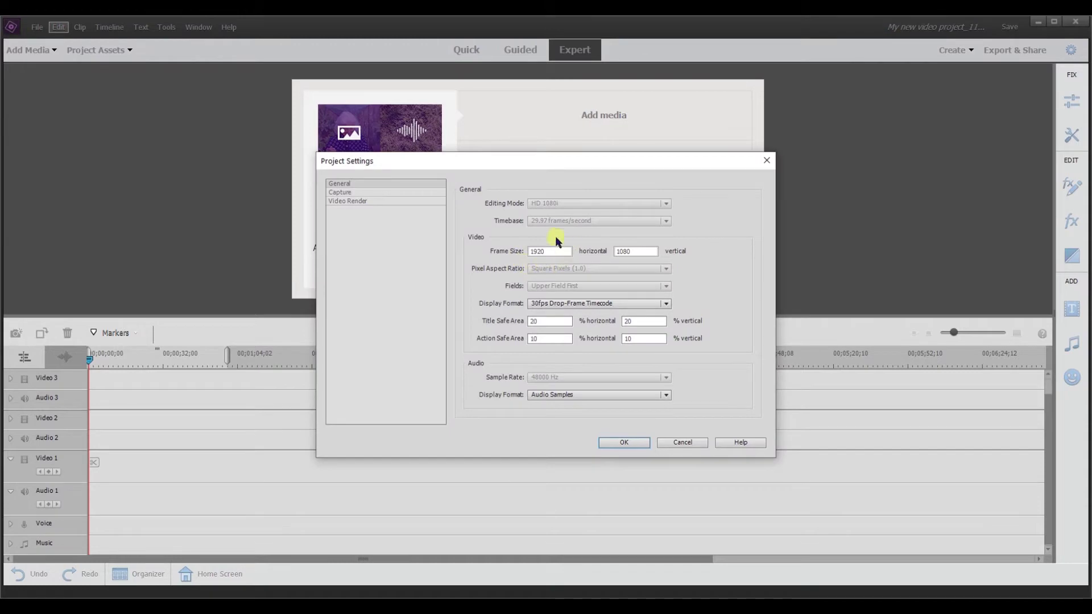
left_click(682, 442)
Create the 'Video Wall' project with the forced DSLR 1080p30 @ 29.97 preset
left_click(38, 28)
mouse_move(102, 42)
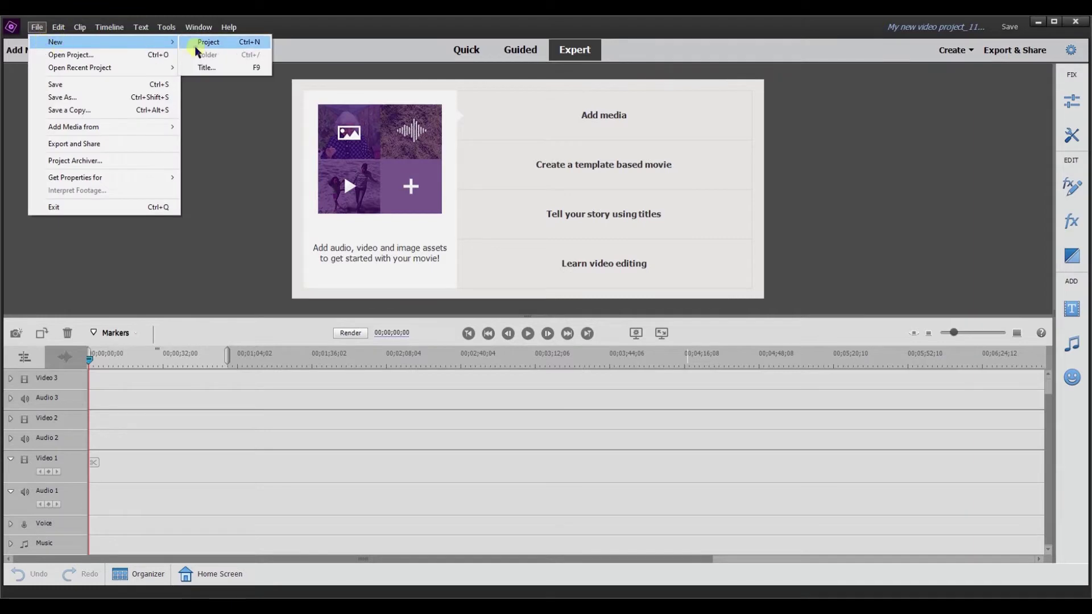
left_click(207, 43)
type("Video")
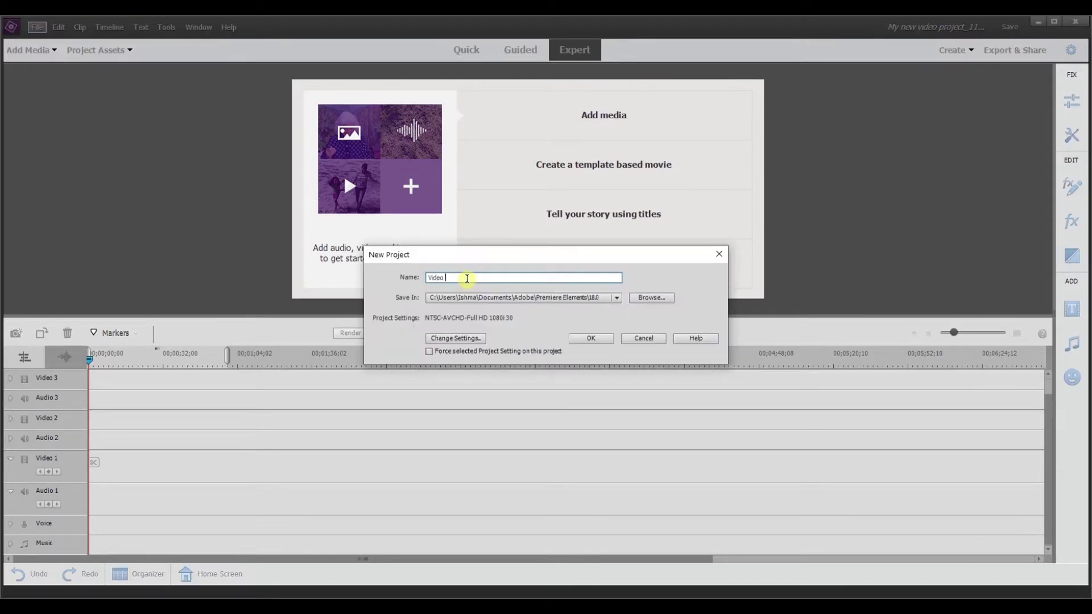
type(" Wall")
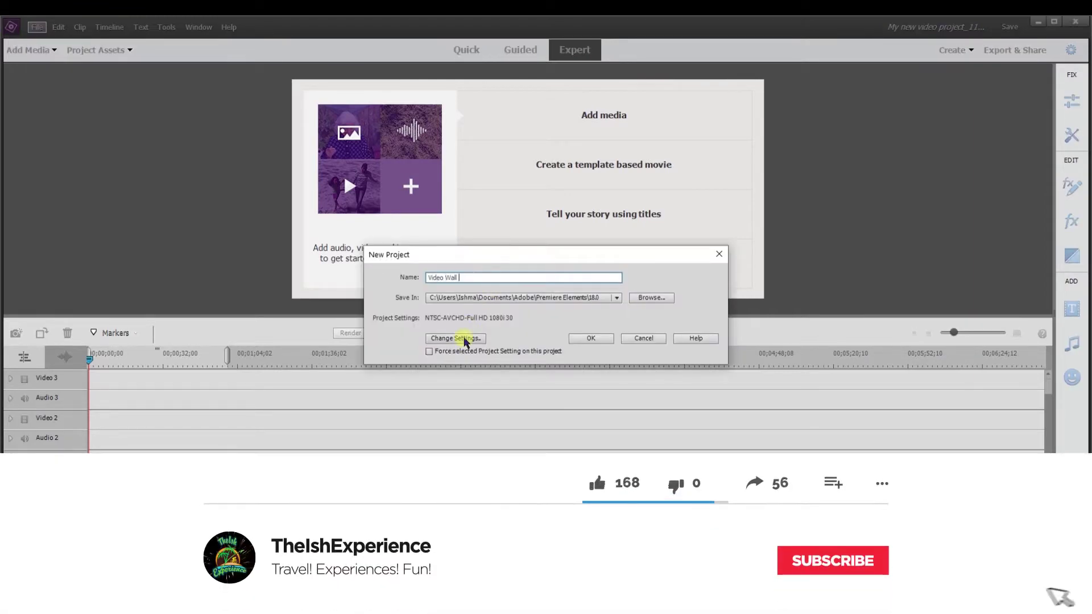
left_click(458, 338)
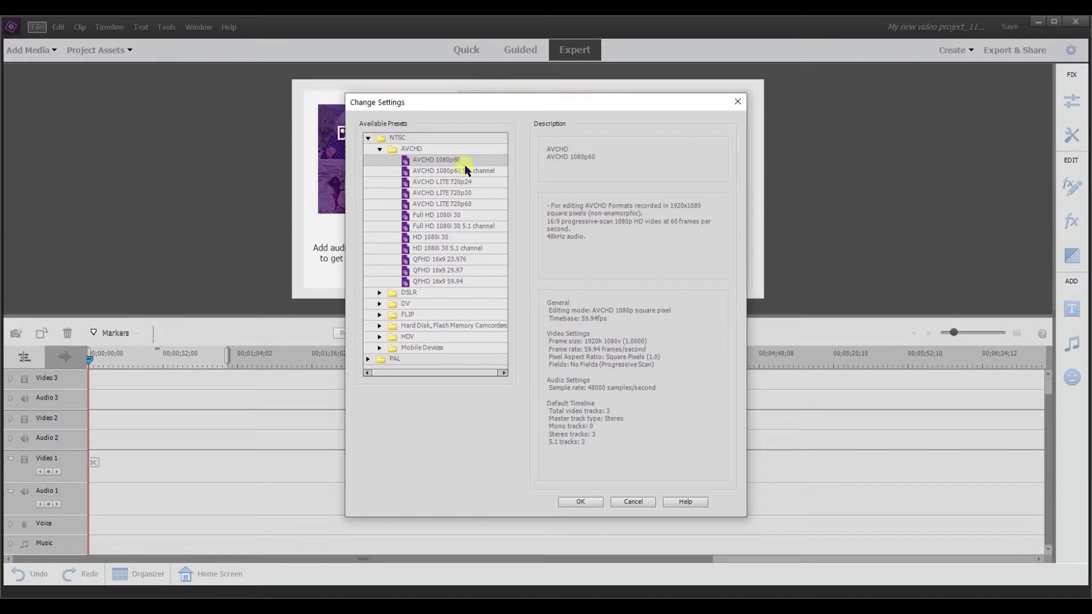
left_click(380, 291)
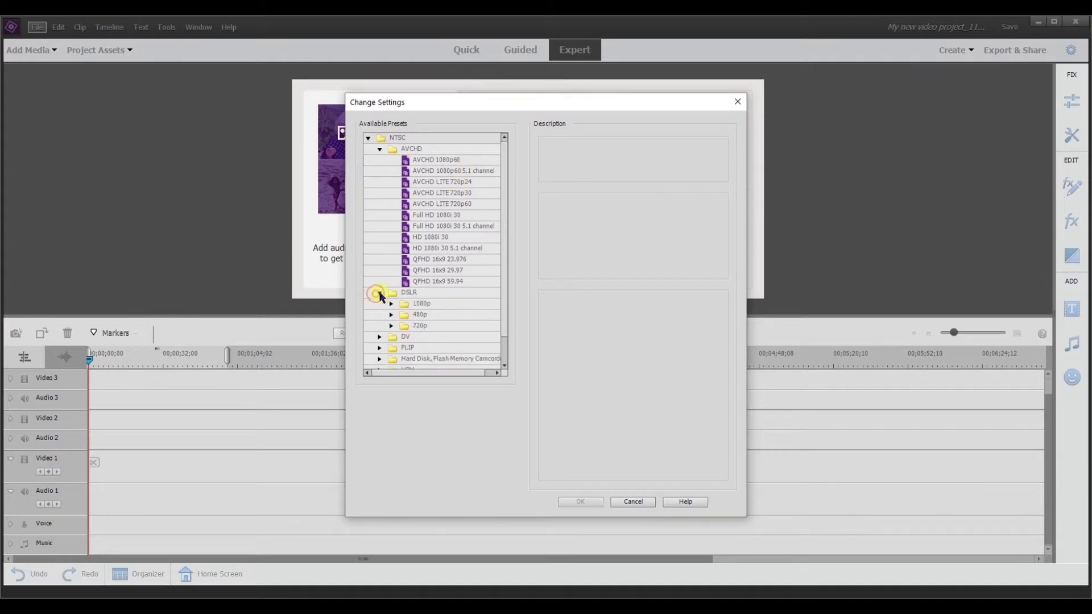
left_click(392, 305)
left_click(443, 336)
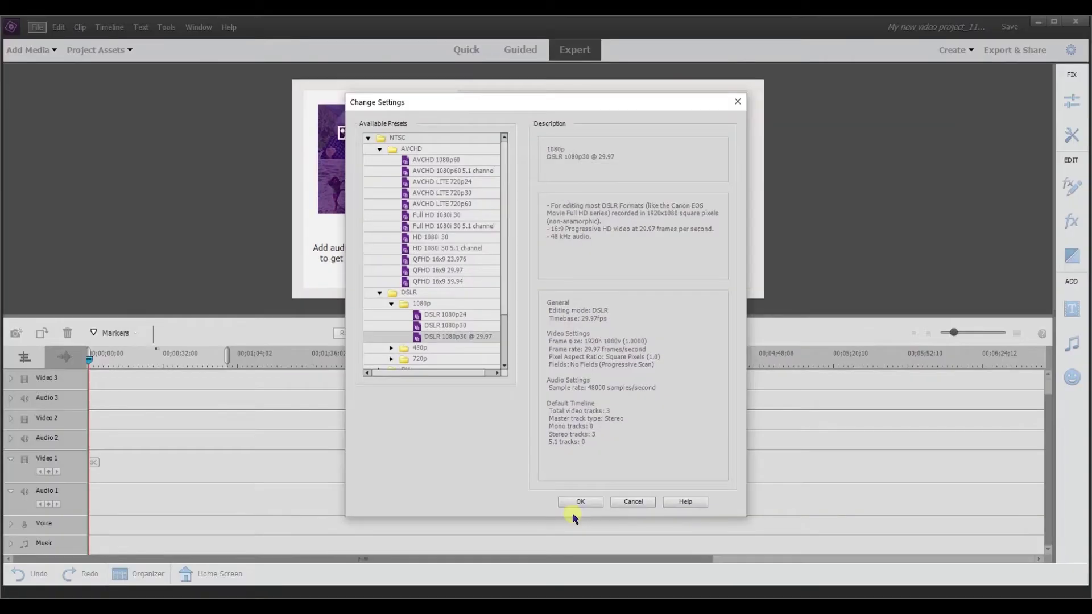
left_click(589, 550)
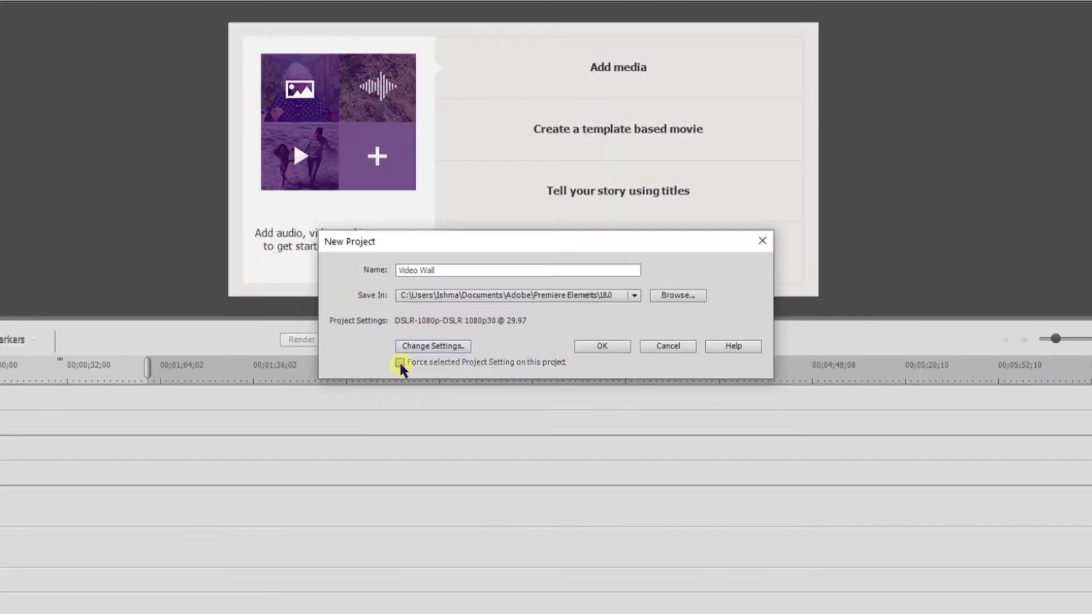
left_click(399, 362)
left_click(593, 339)
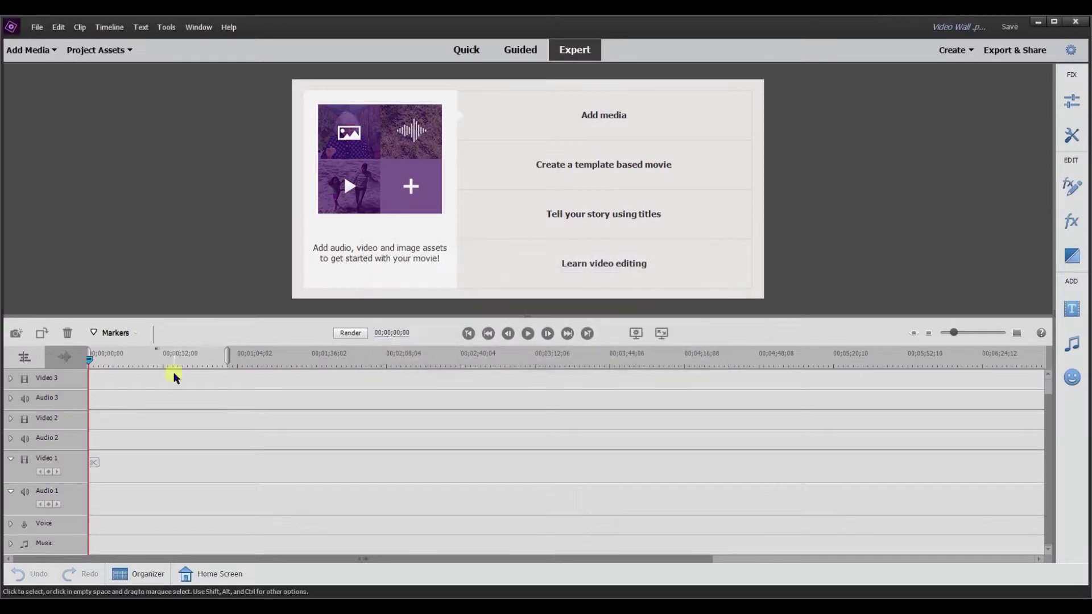
Import the BEACH clips and drag them from Project Assets onto Video 1
left_click(55, 52)
left_click(92, 48)
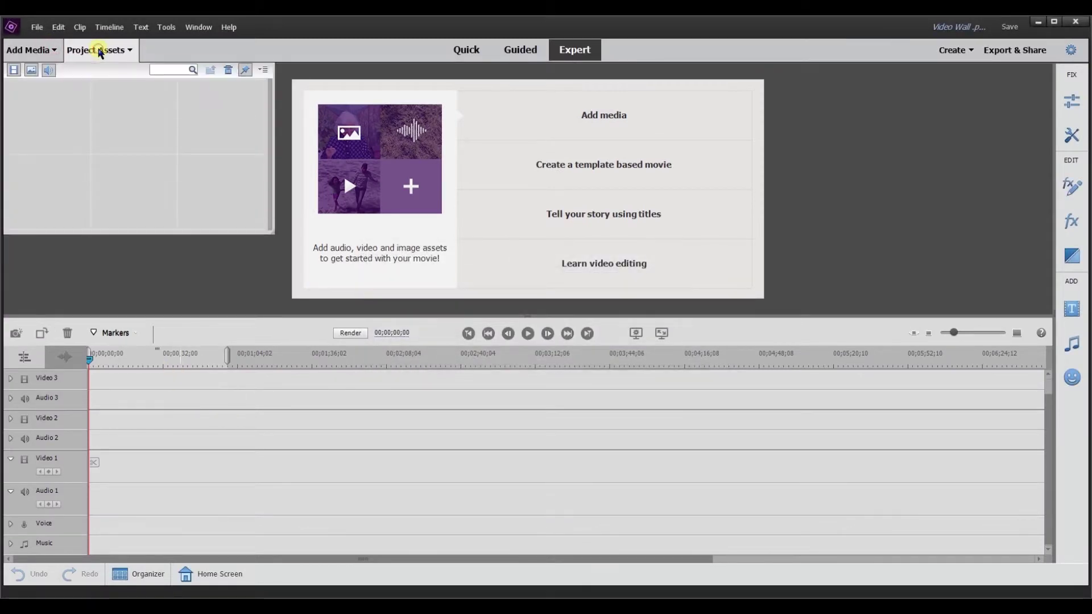
scroll(147, 146, "down", 1)
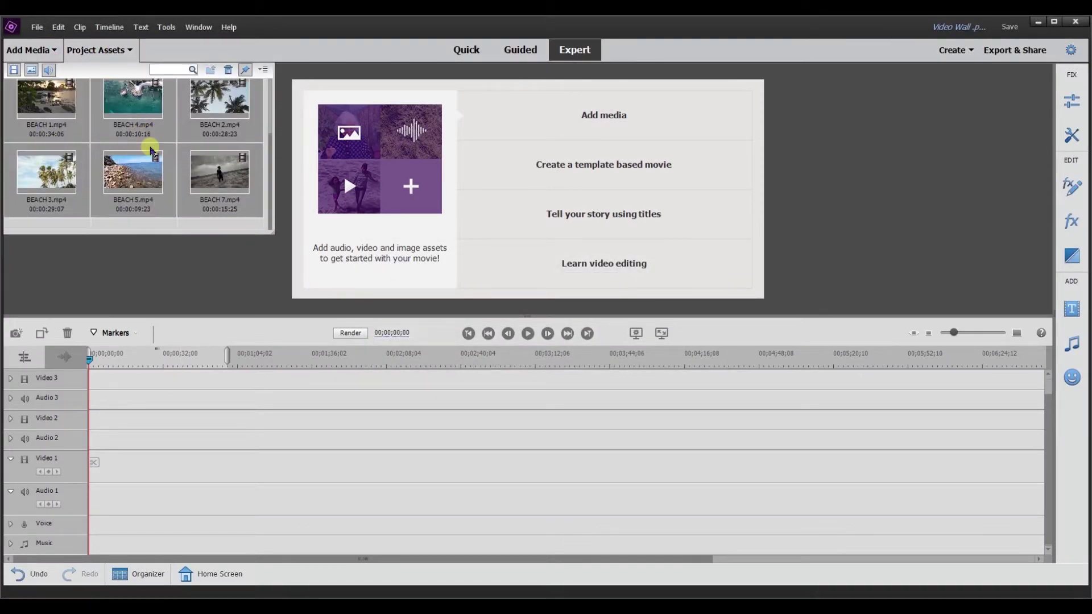
scroll(145, 146, "up", 1)
scroll(151, 149, "up", 1)
scroll(151, 149, "up", 1)
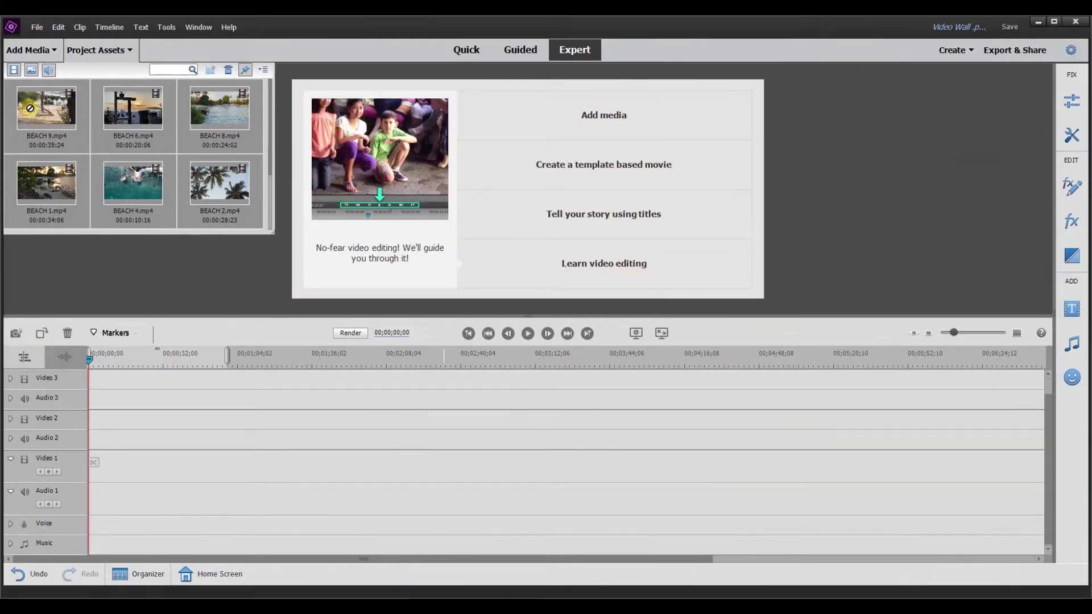
mouse_move(30, 107)
left_mouse_down()
mouse_move(212, 467)
mouse_move(207, 480)
left_mouse_up()
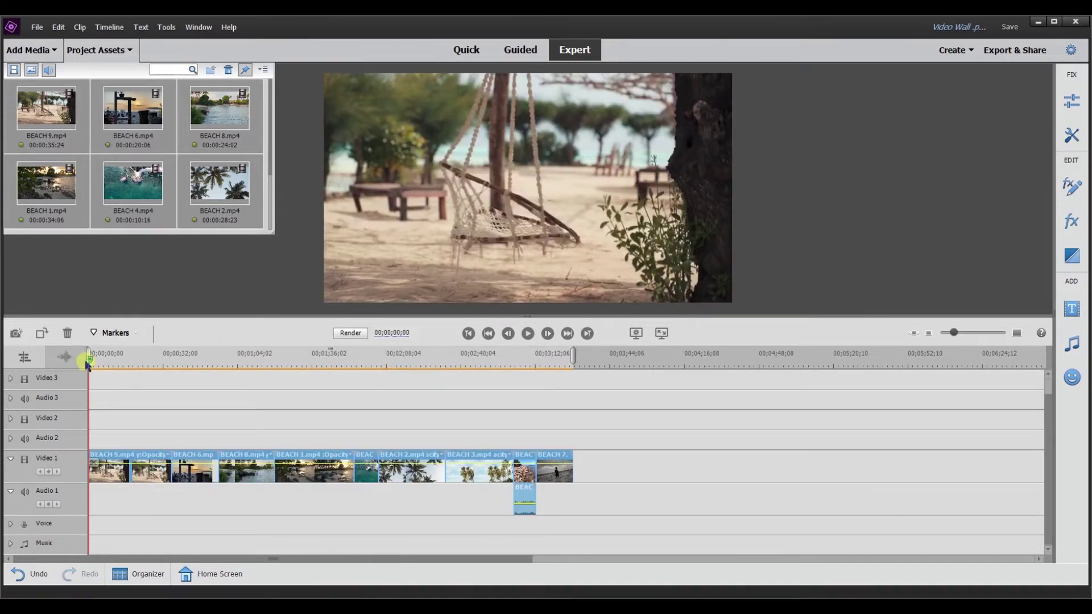
Delete the stray audio piece under the Video 1 clips
mouse_move(88, 363)
left_mouse_down()
mouse_move(516, 401)
mouse_move(386, 402)
left_mouse_up()
right_click(525, 474)
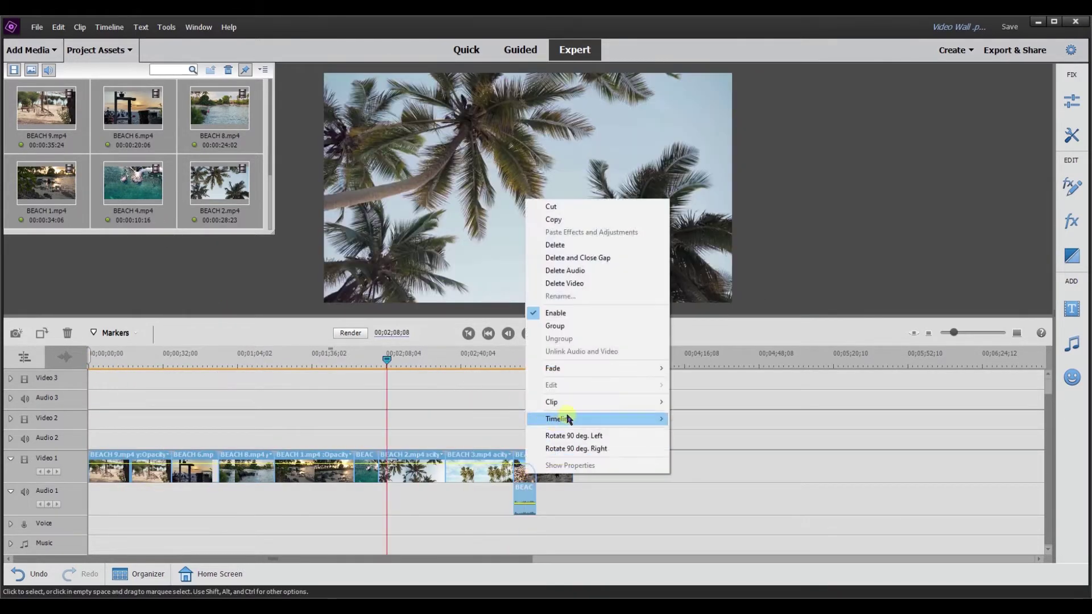
left_click(573, 271)
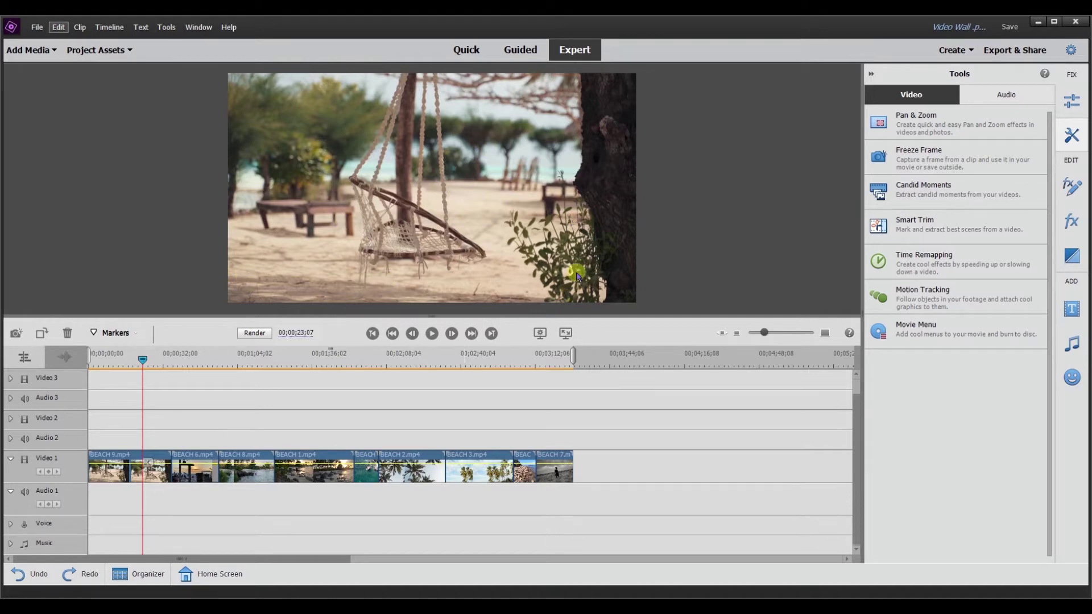
Set BEACH 9's Motion scale to 33.3%
left_click(124, 461)
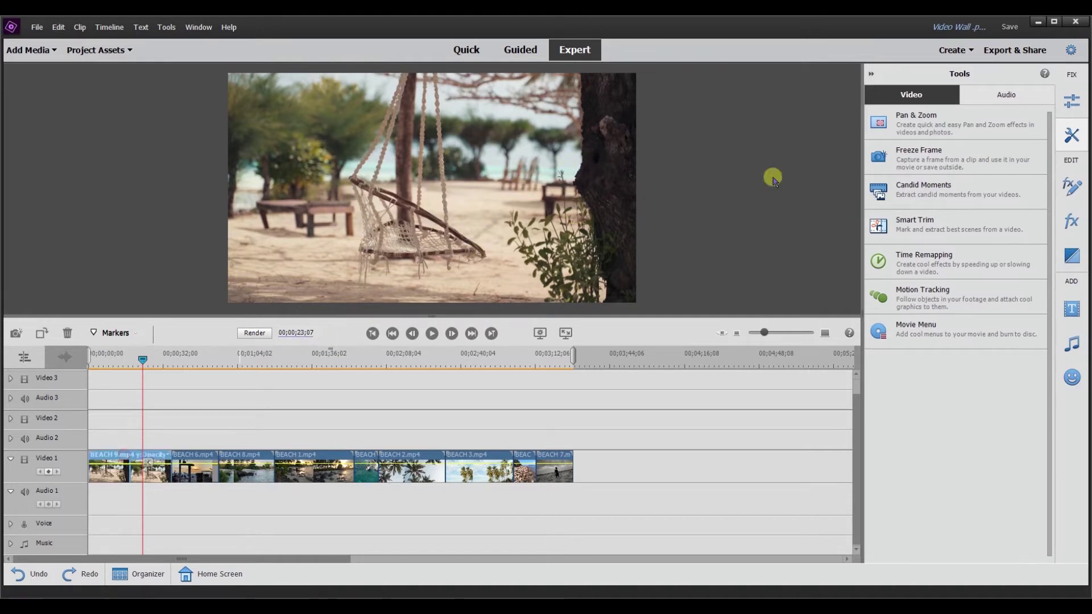
left_click(1071, 100)
left_click(1070, 185)
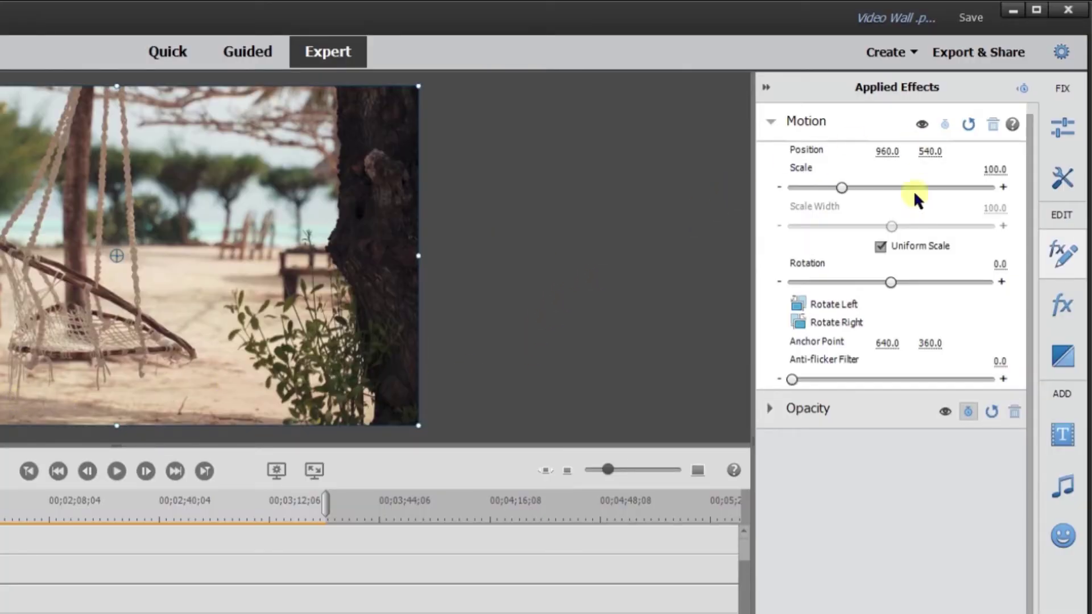
left_click(990, 169)
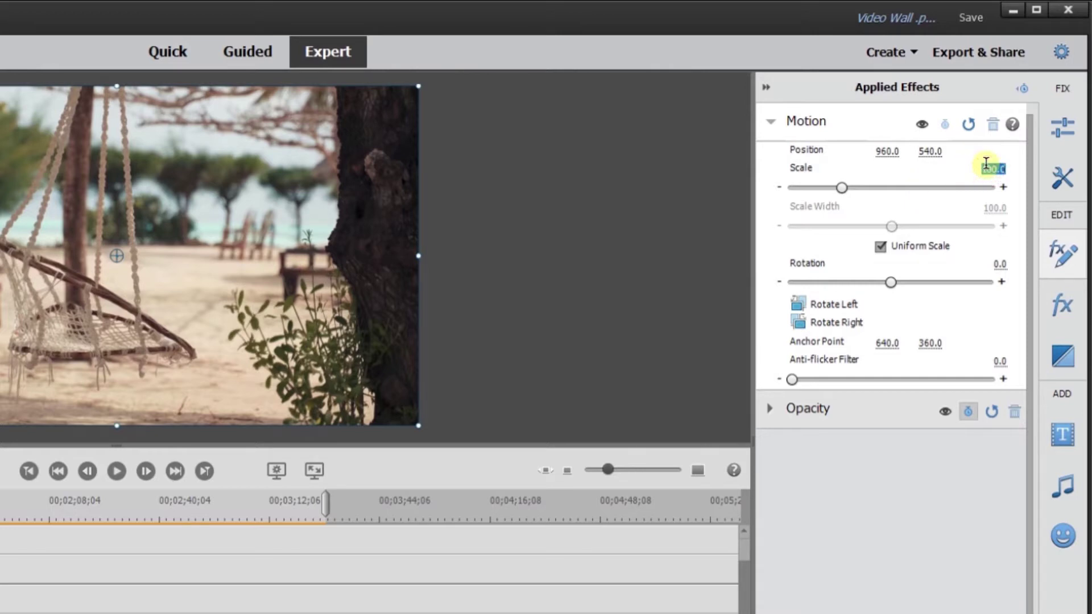
type("33.3")
key("Return")
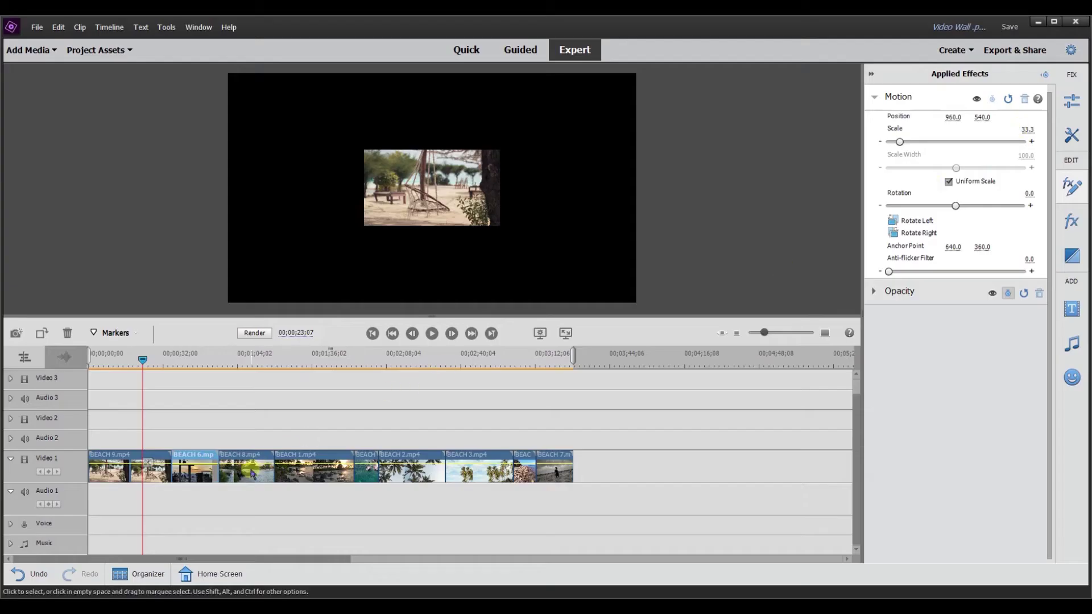
left_click(964, 96)
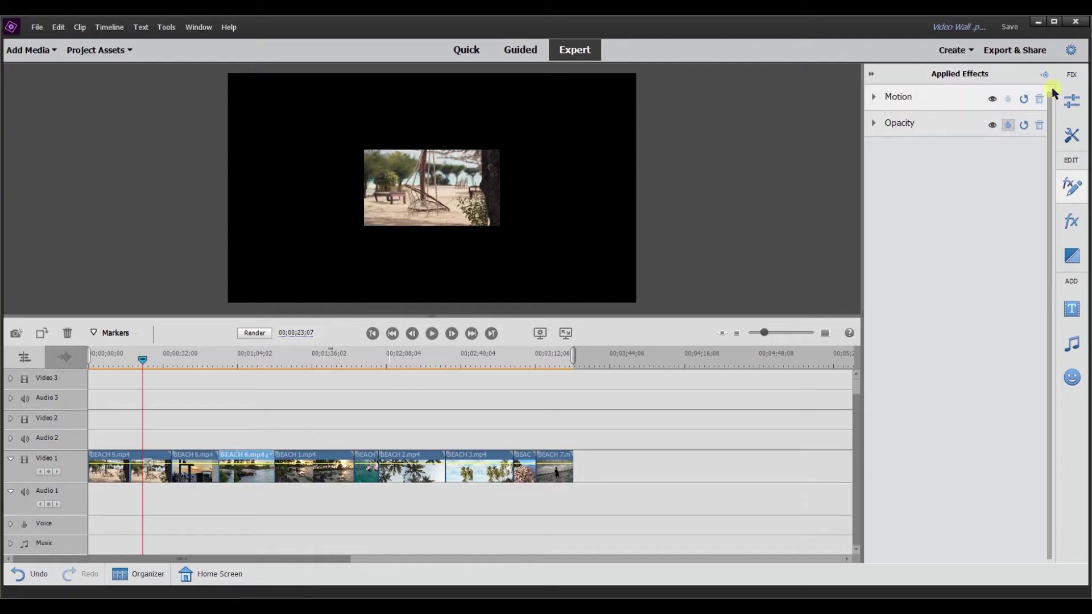
left_click(1026, 129)
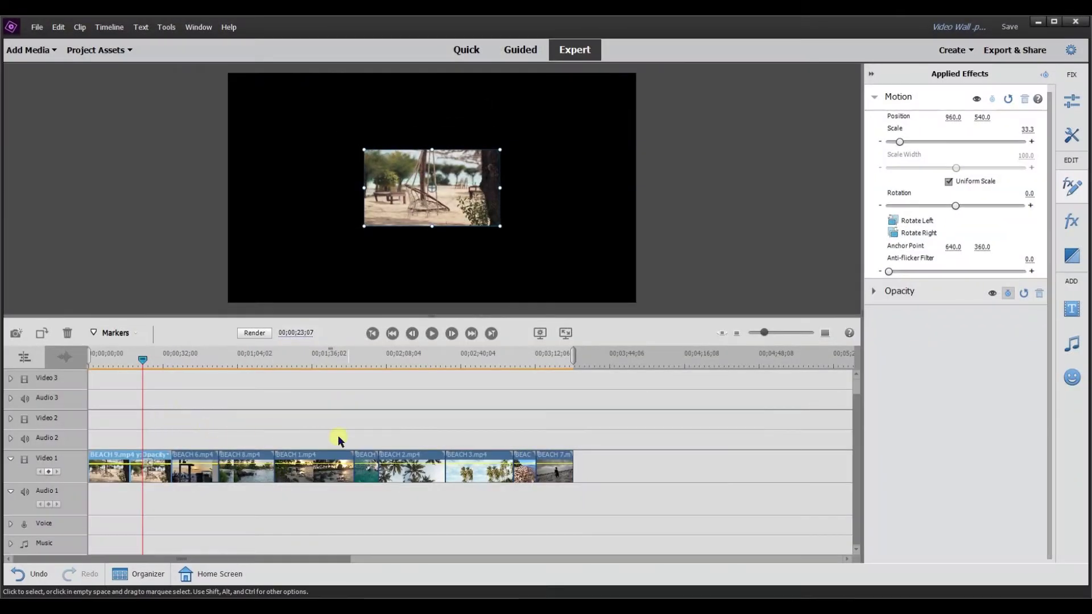
scroll(156, 420, "up", 1)
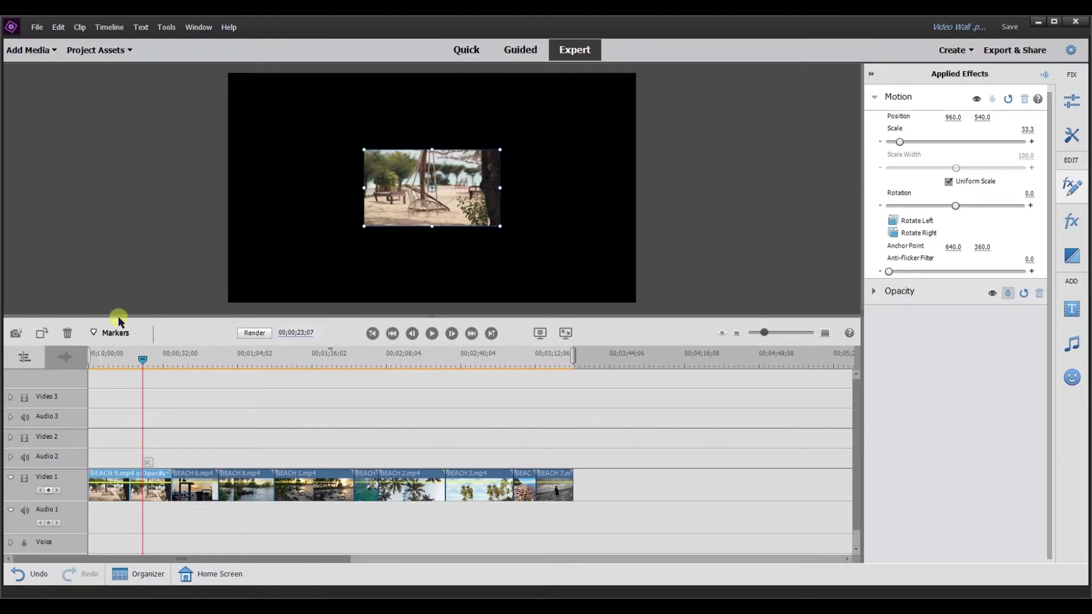
Delete the empty tracks and move BEACH 6, 8, 1 and 4 onto their own tracks
right_click(116, 438)
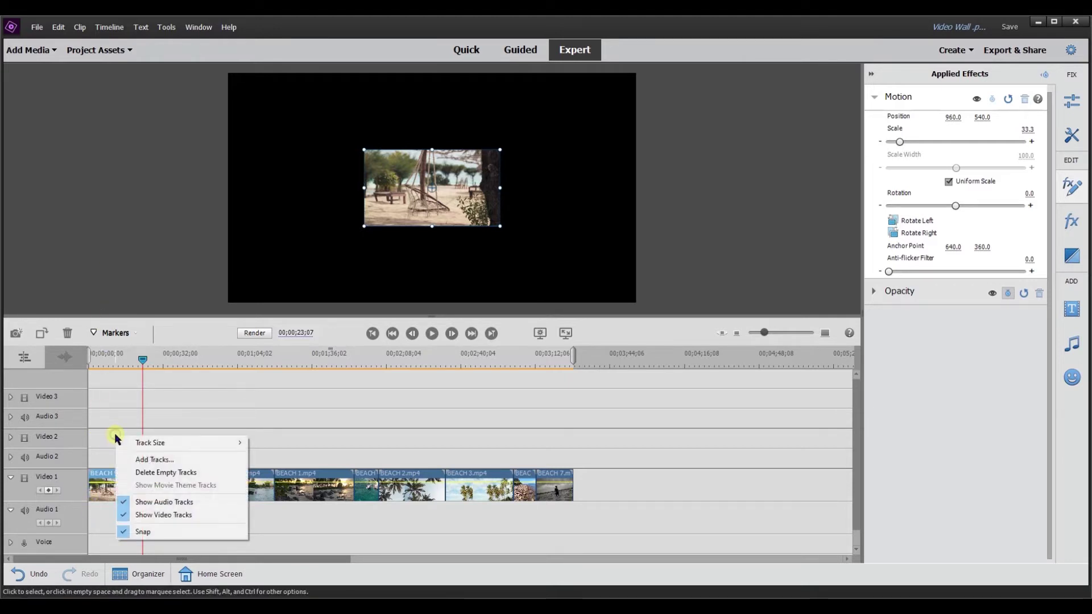
left_click(145, 472)
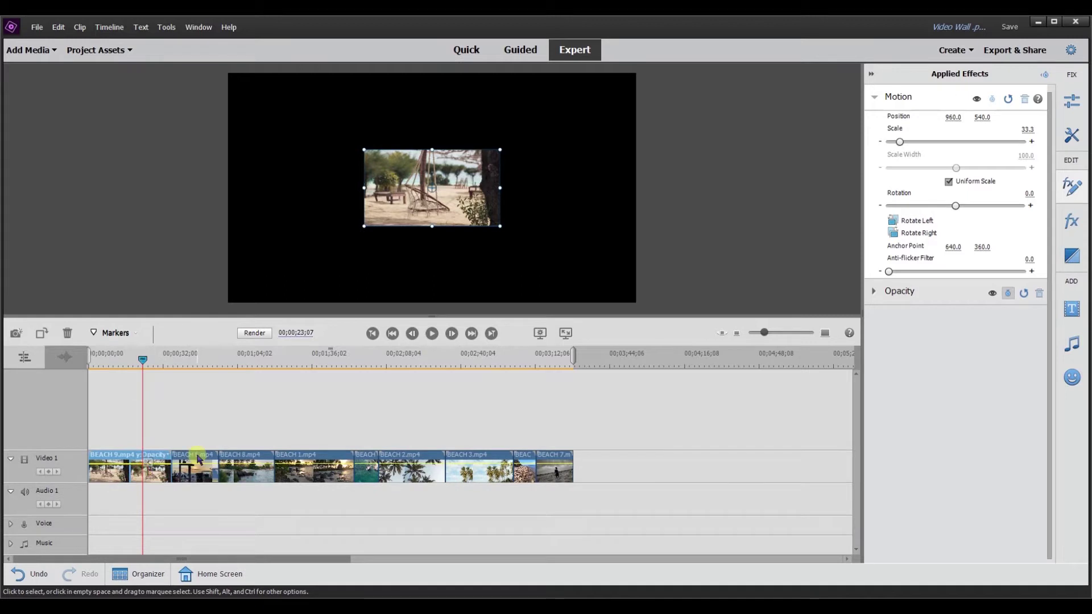
left_click_drag(198, 460, 101, 431)
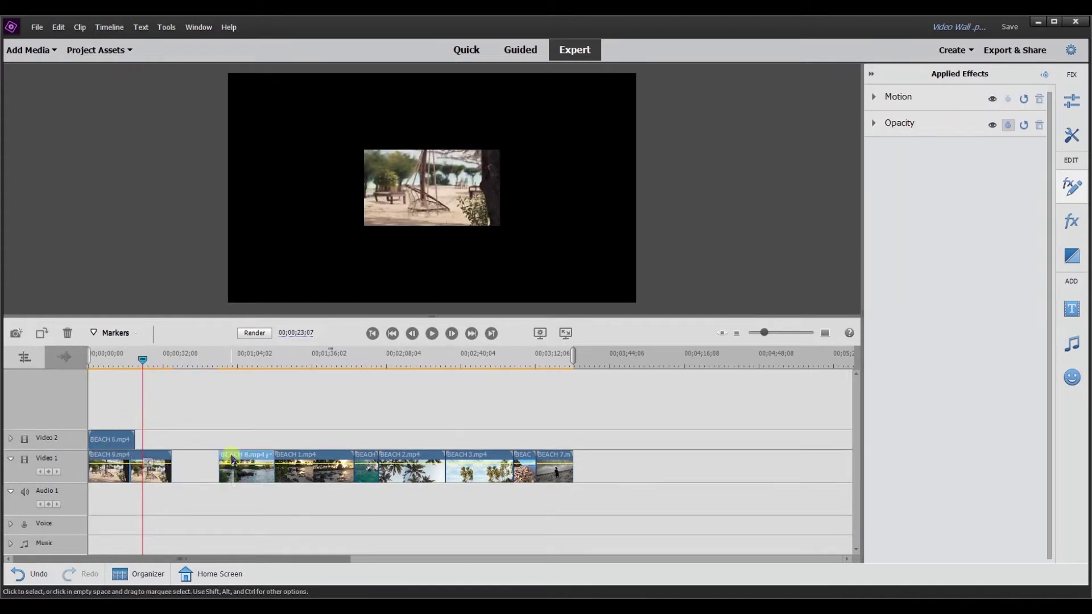
left_click_drag(232, 459, 103, 414)
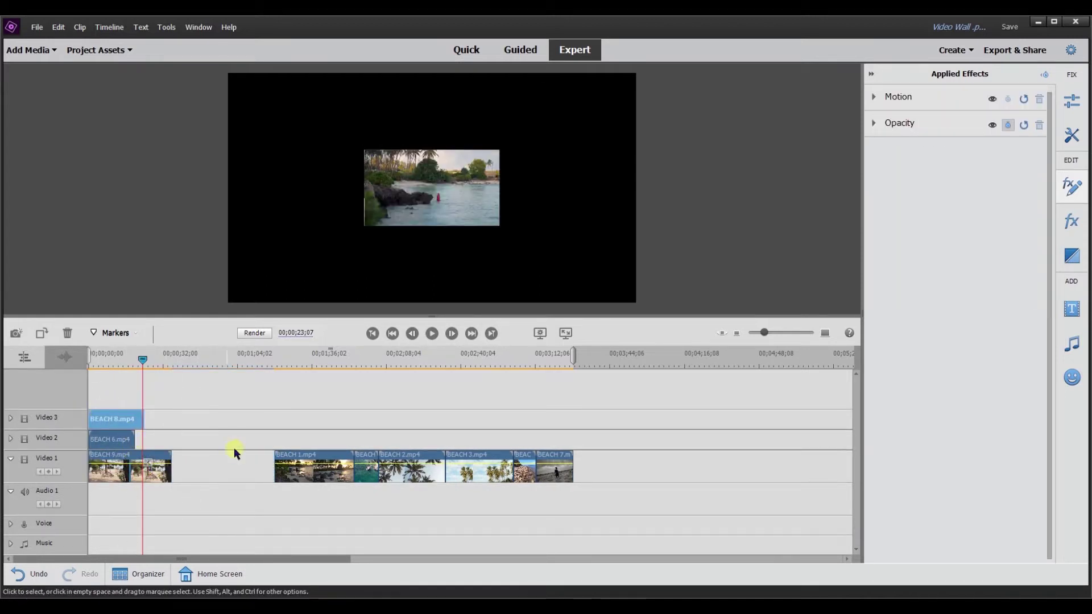
left_click_drag(286, 455, 92, 368)
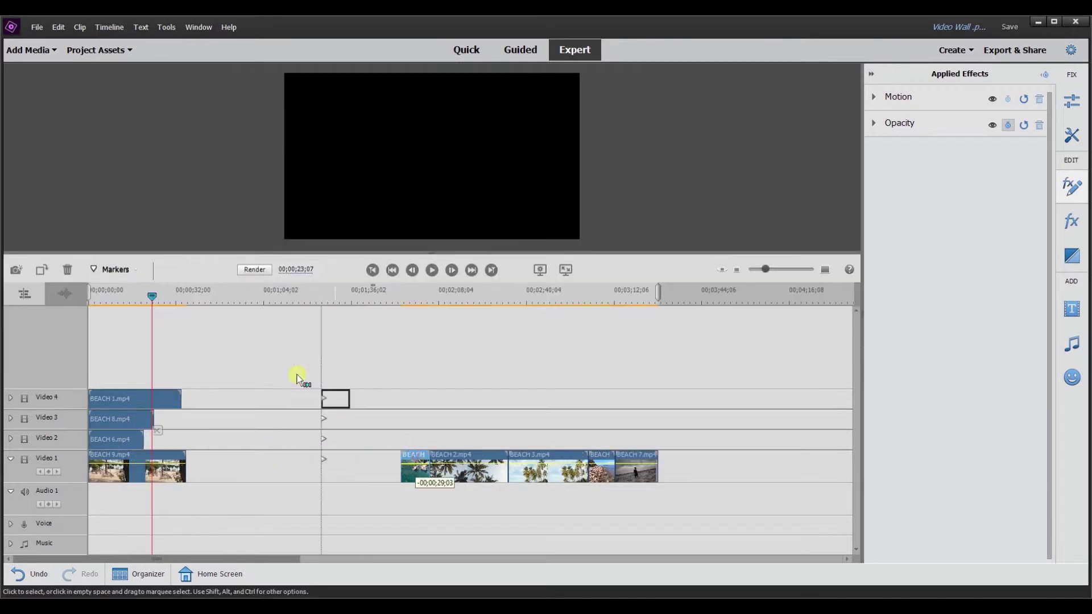
left_click_drag(415, 460, 101, 342)
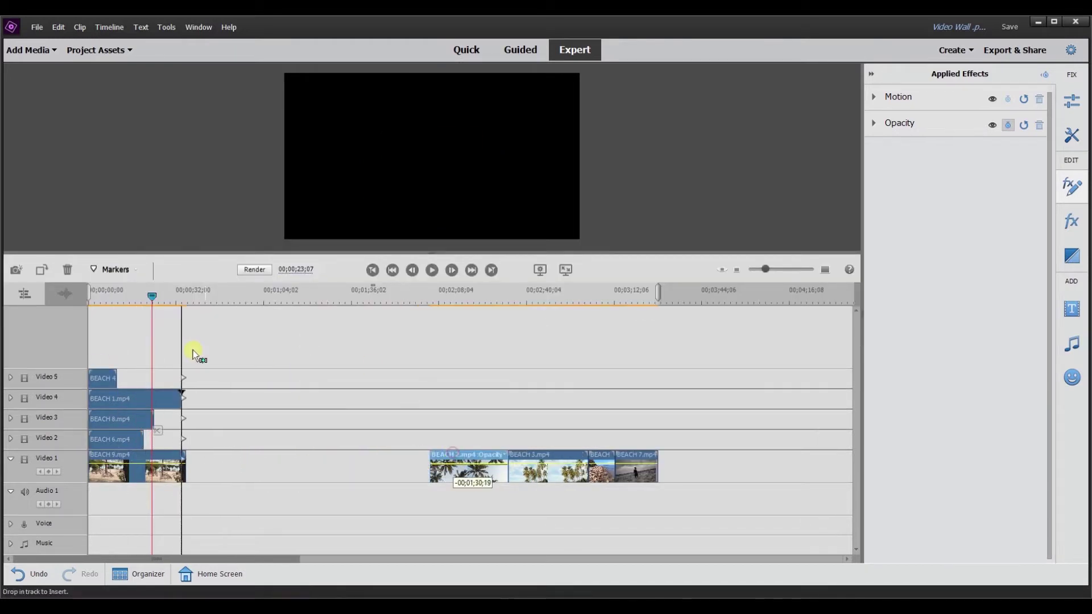
Stack BEACH 2, 3, 4 and 7 onto new upper video tracks
left_click_drag(480, 461, 102, 359)
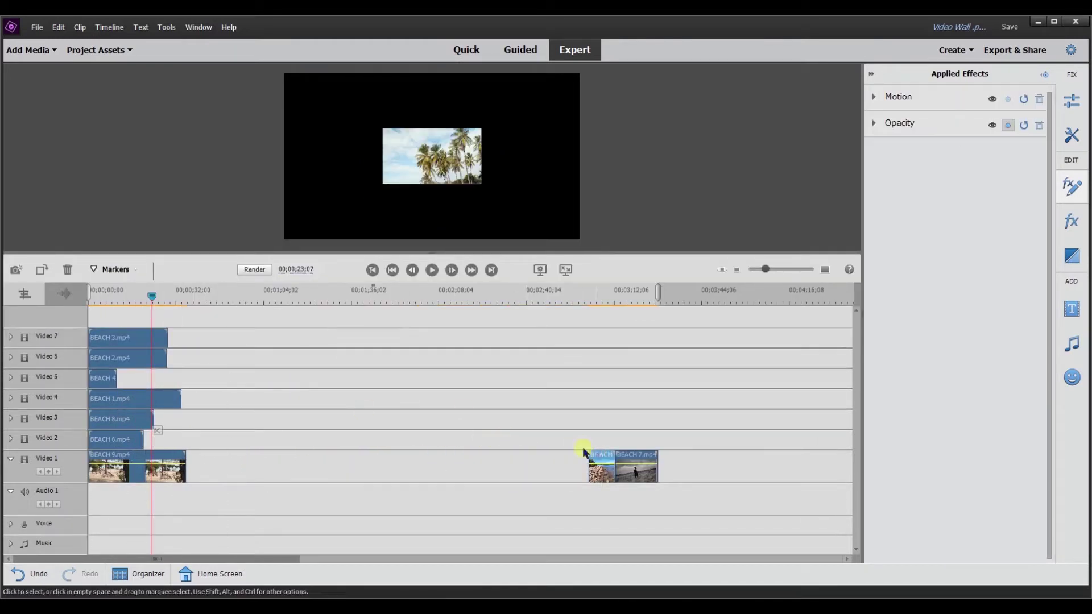
mouse_move(585, 450)
left_mouse_down()
mouse_move(118, 297)
mouse_move(92, 309)
left_mouse_up()
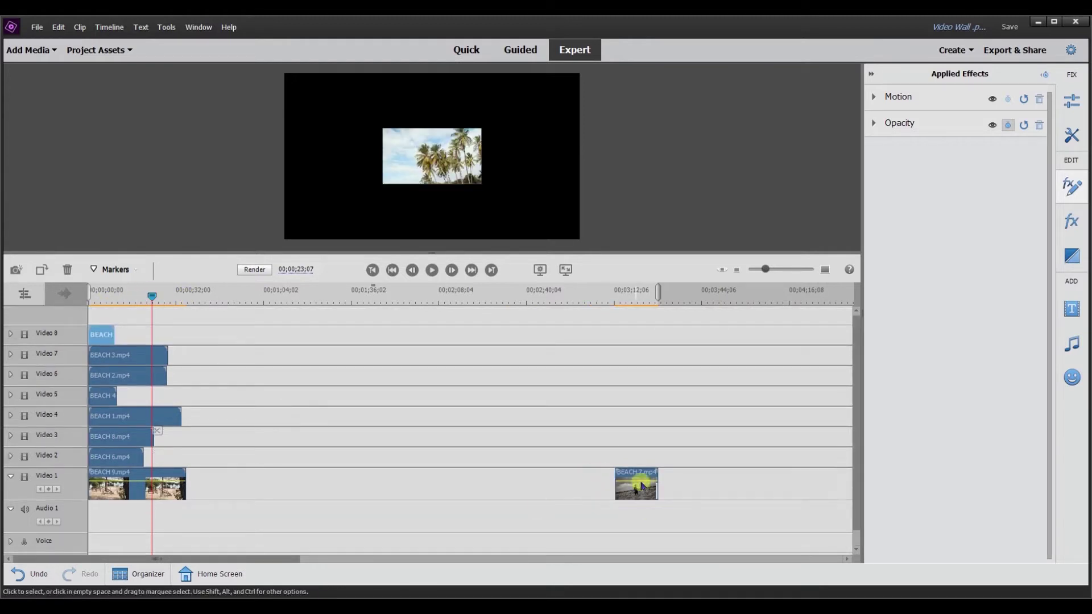
left_click(640, 487)
left_click_drag(195, 313, 333, 306)
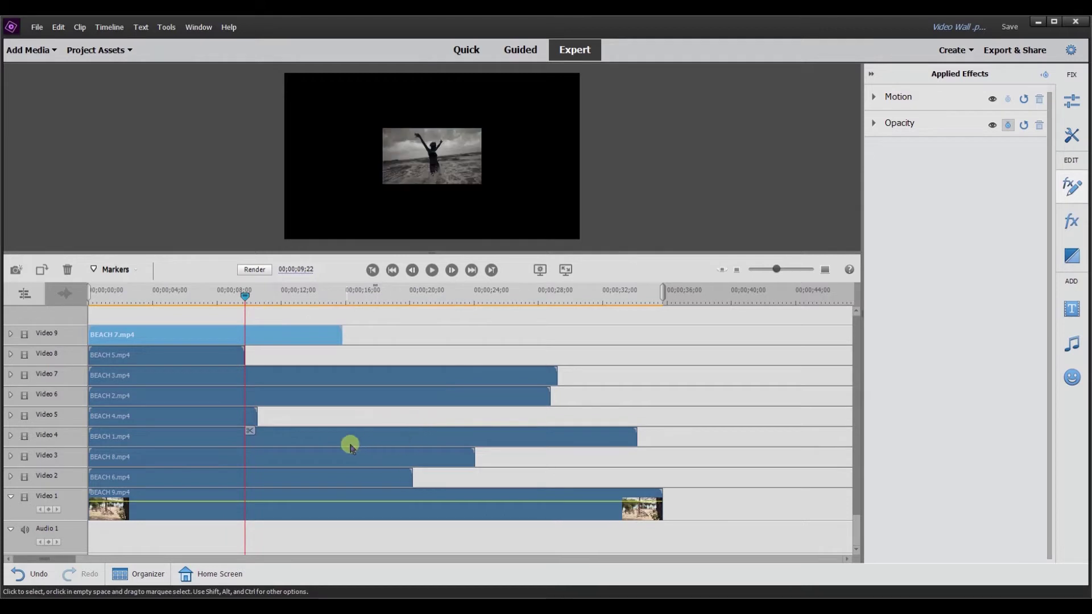
Split all nine clips at the playhead, delete the right parts, and rewind
left_click(318, 535)
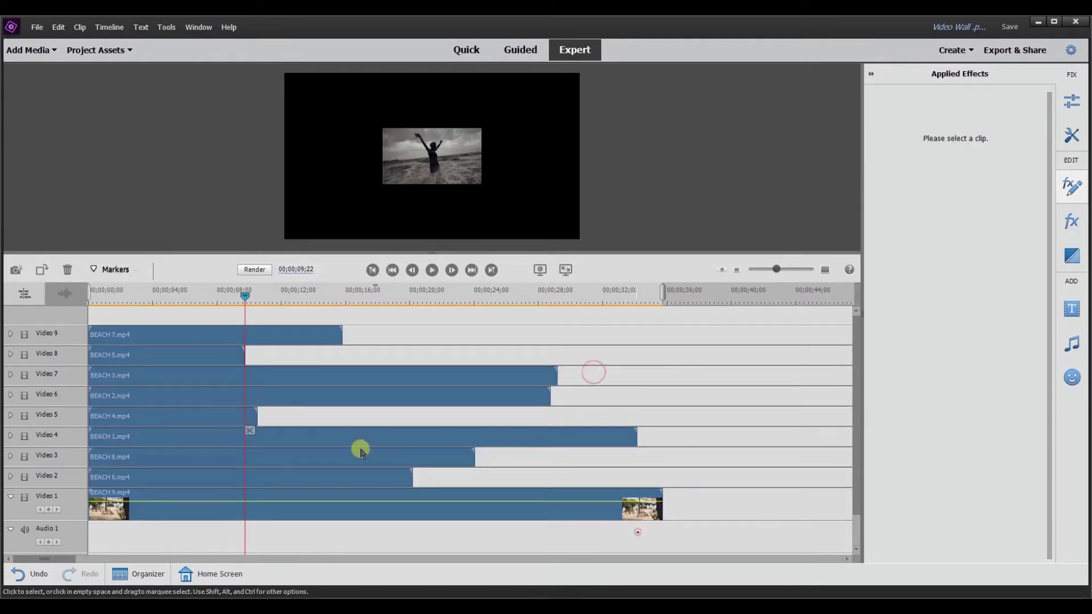
left_click_drag(664, 522, 255, 367)
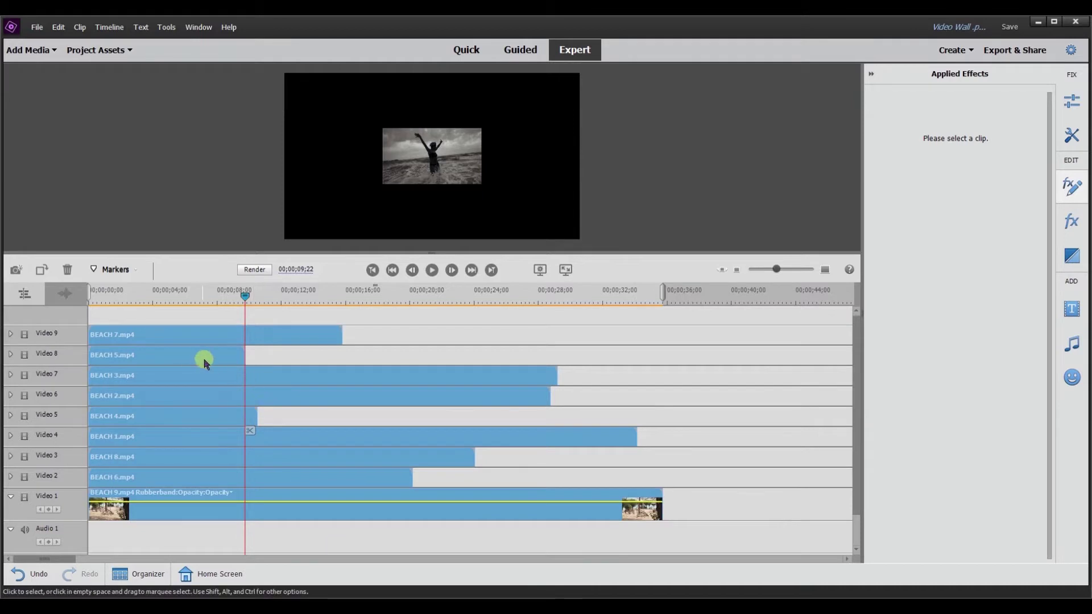
left_click(250, 432)
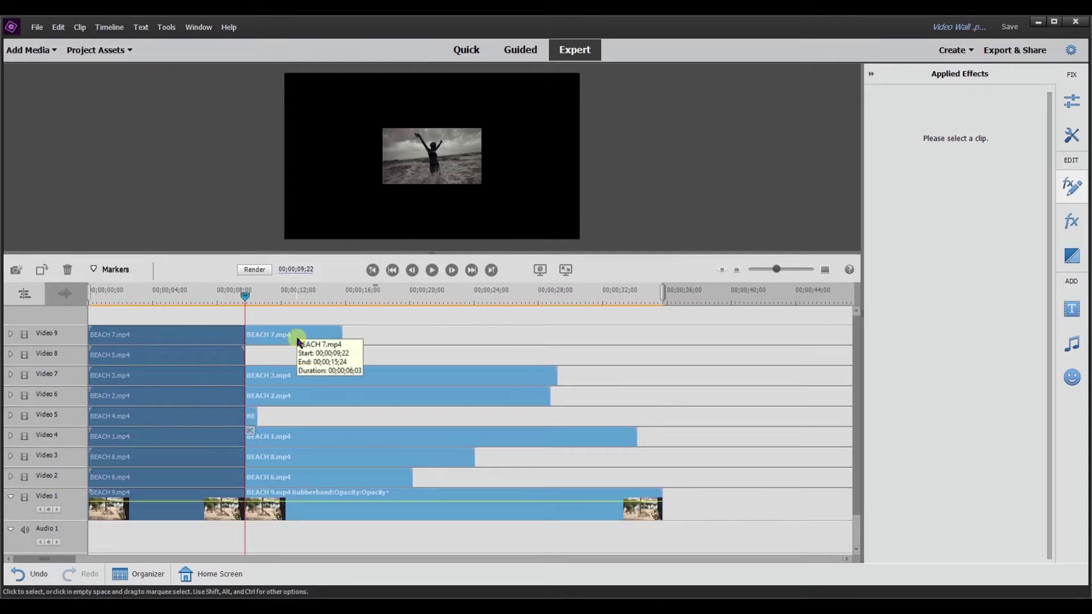
key("Delete")
left_click(162, 311)
left_click_drag(175, 318, 41, 303)
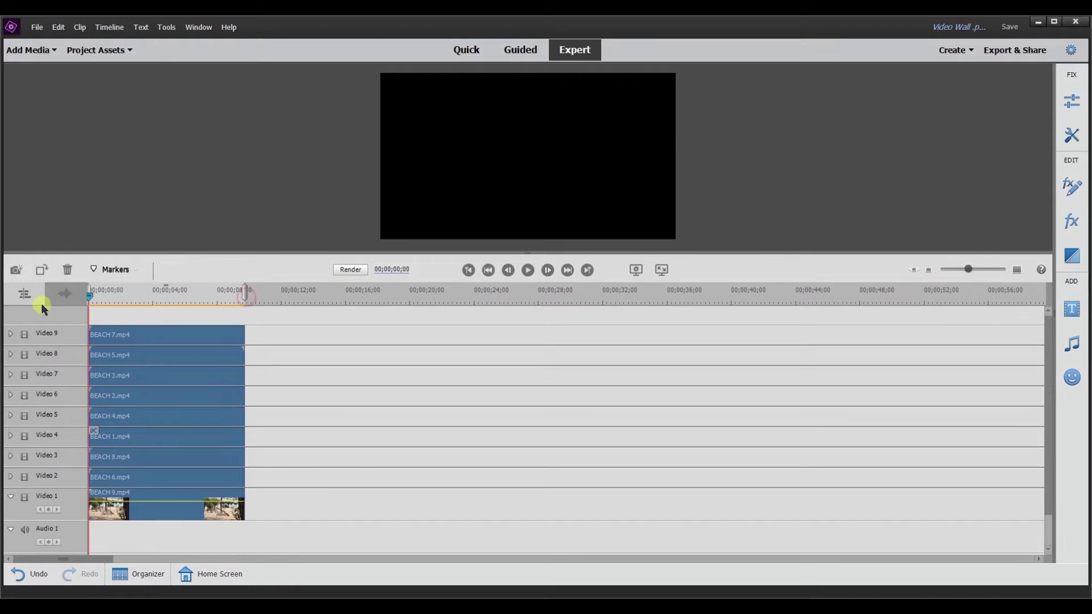
left_click(182, 373)
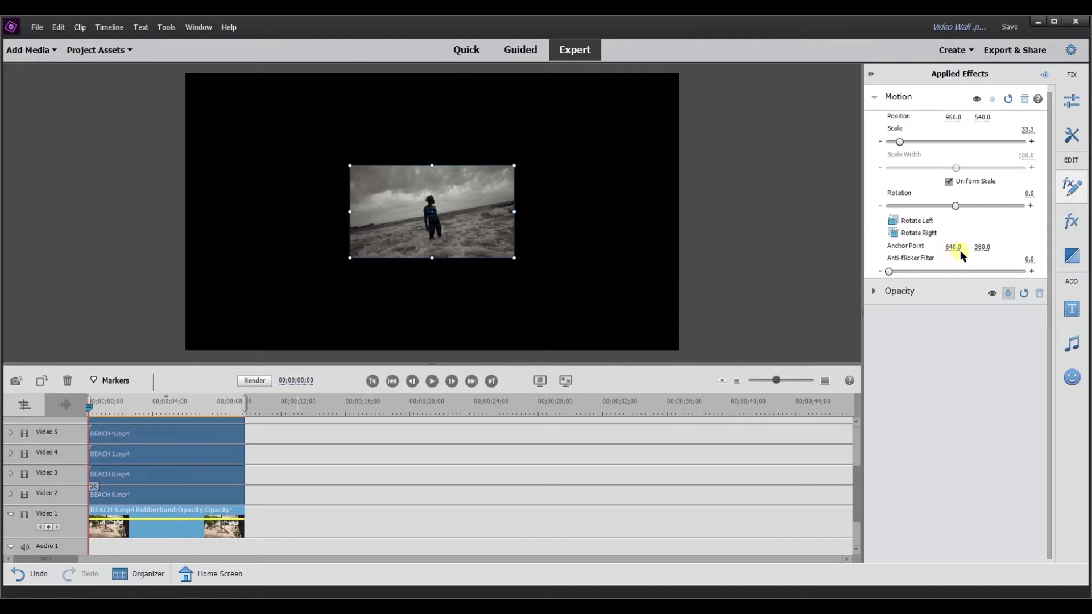
Inspect BEACH 9's file properties, showing 1280×720 footage, then close them
right_click(184, 519)
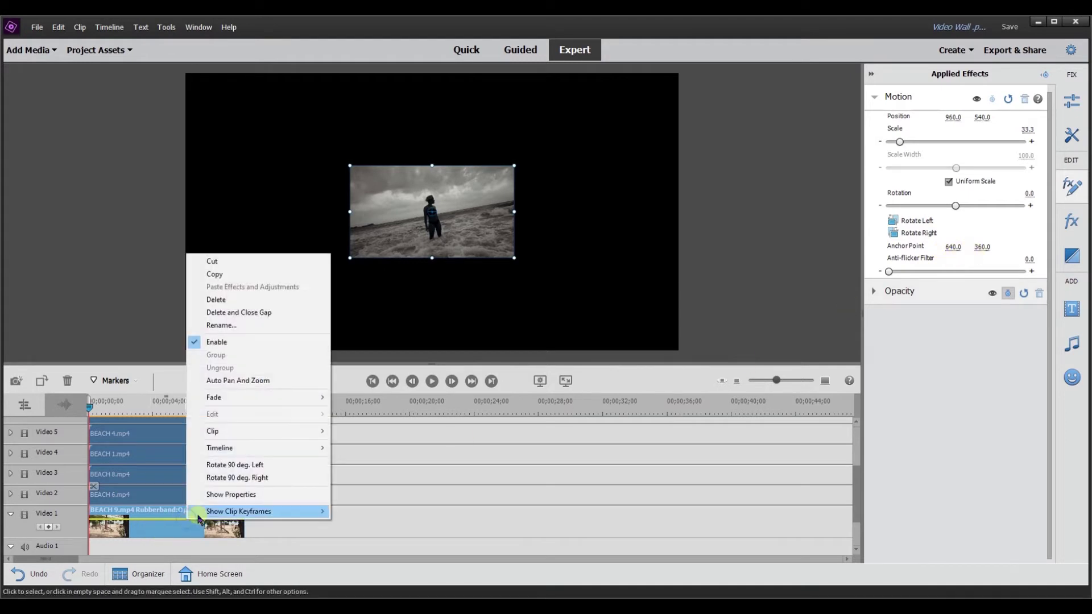
left_click(231, 495)
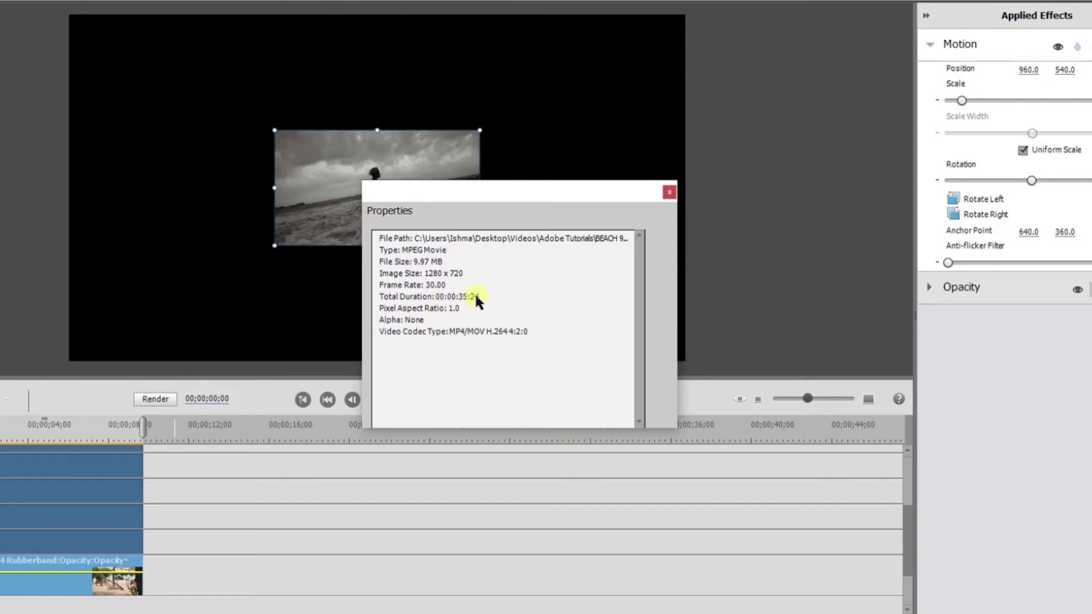
left_click(664, 195)
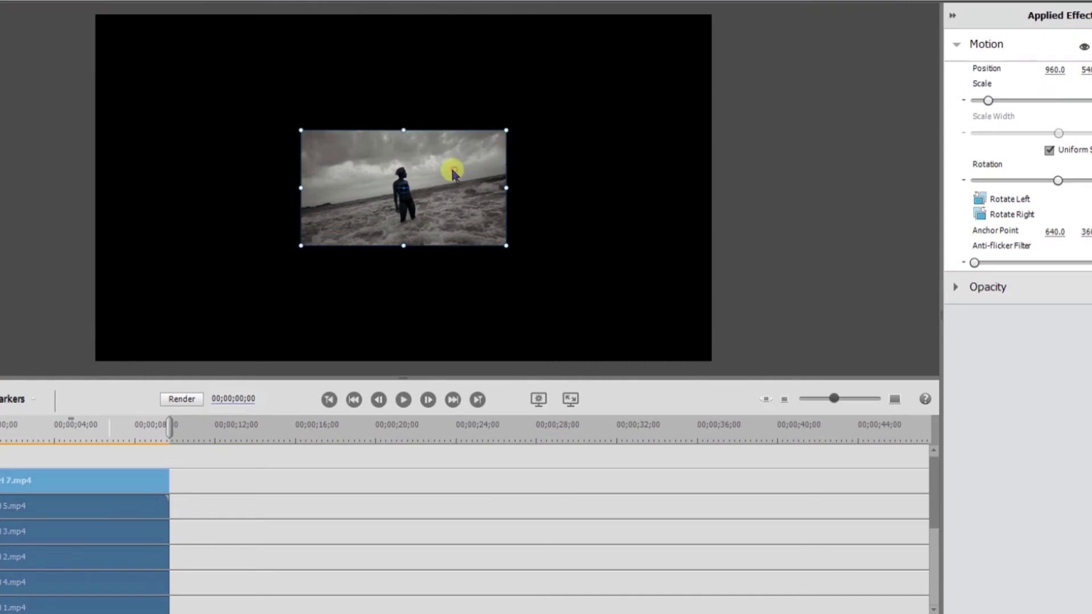
Place the grey clip in the top-left tile with horizontal position 320
left_click_drag(339, 160, 214, 114)
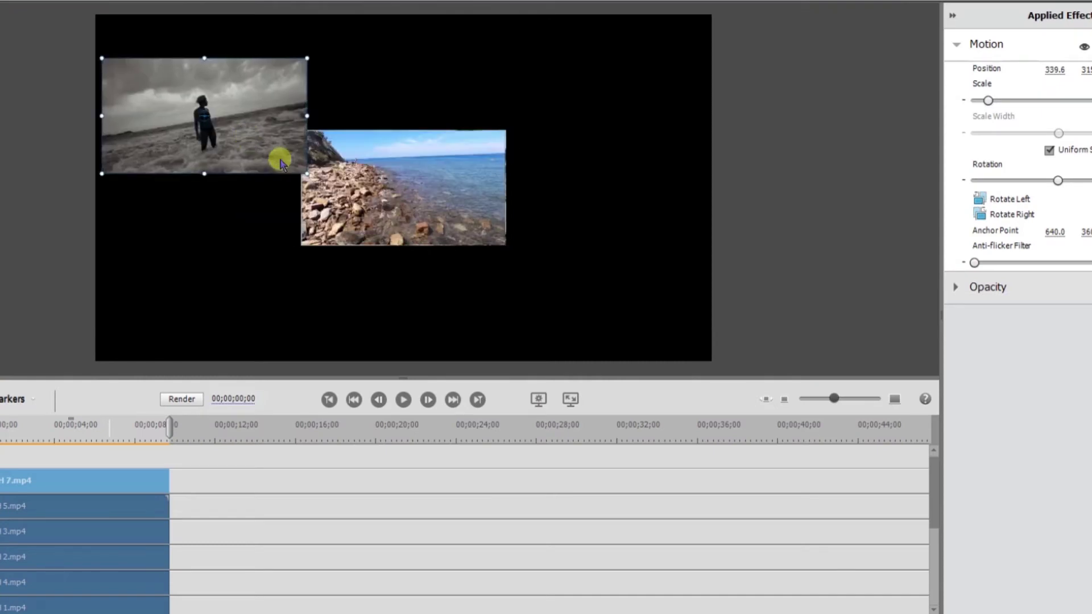
left_click_drag(232, 123, 244, 72)
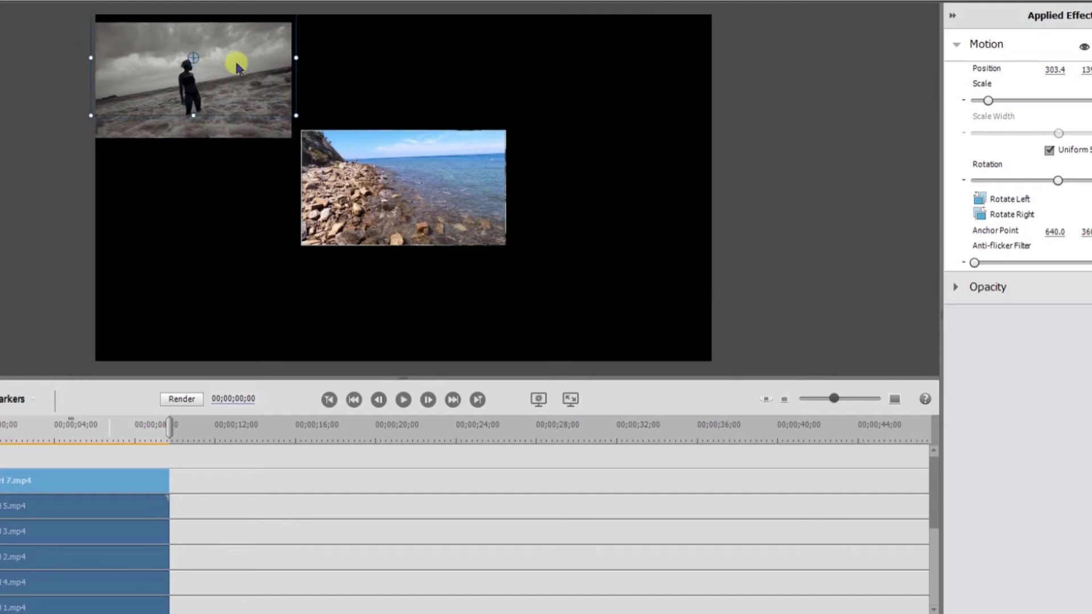
left_click_drag(244, 72, 236, 74)
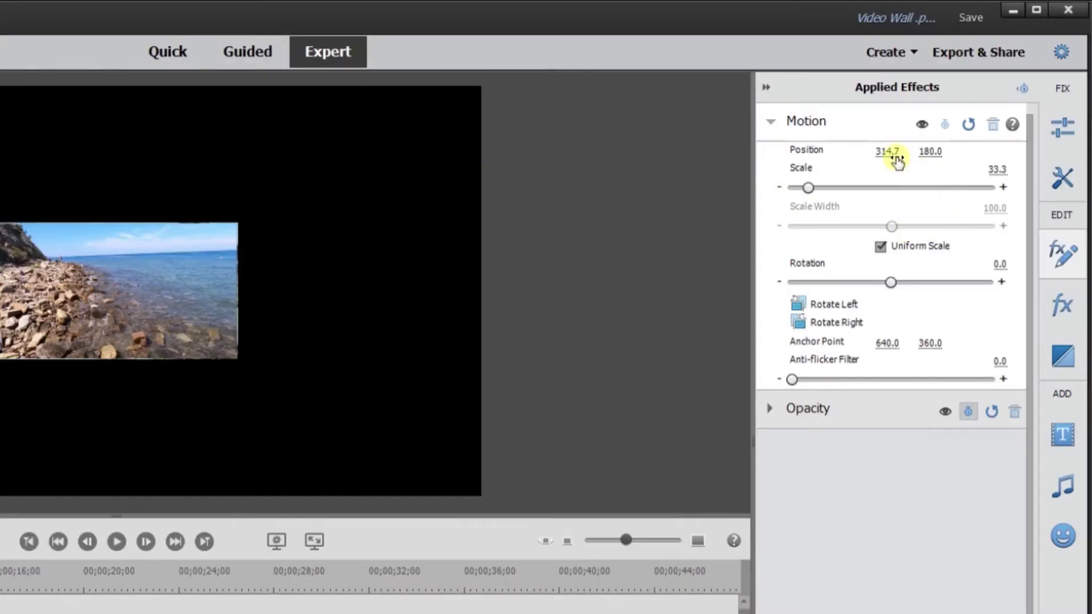
left_click(891, 155)
type("320")
key("Return")
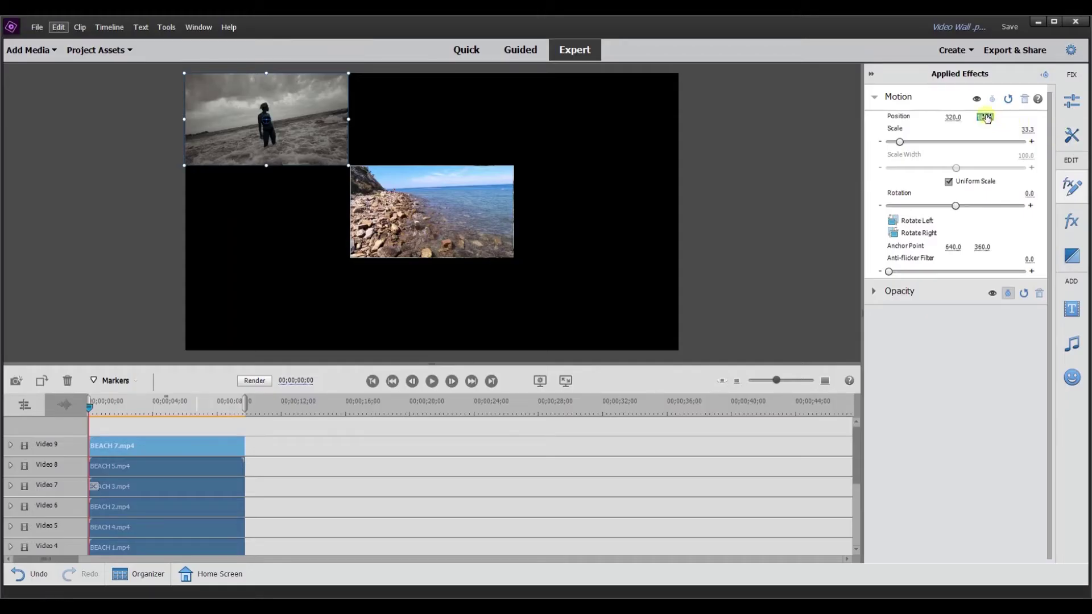
left_click(985, 117)
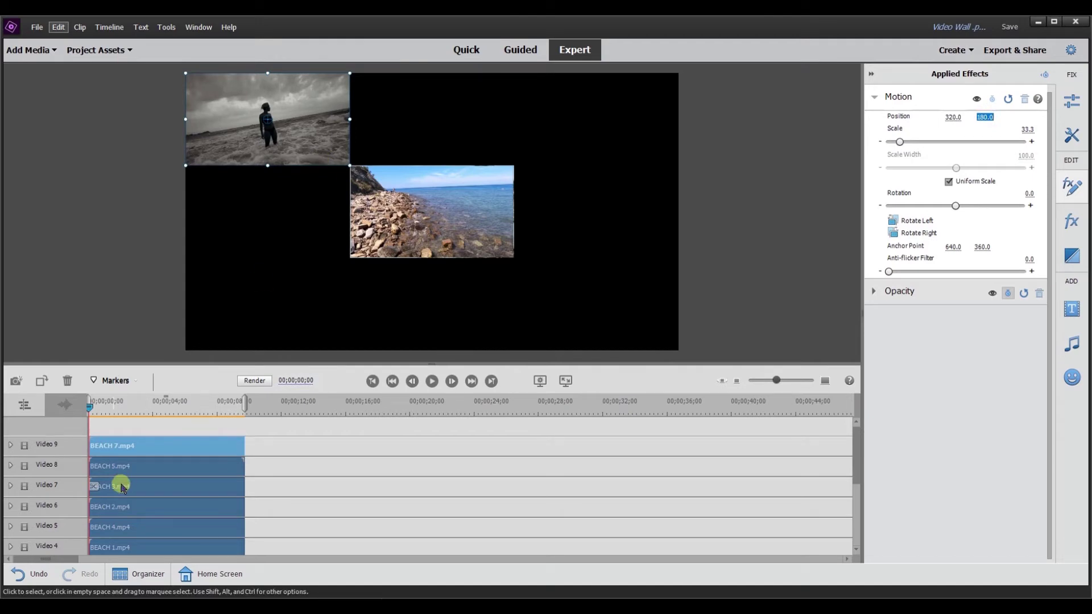
Set BEACH 5's horizontal and vertical Motion position on Video 8
left_click(133, 468)
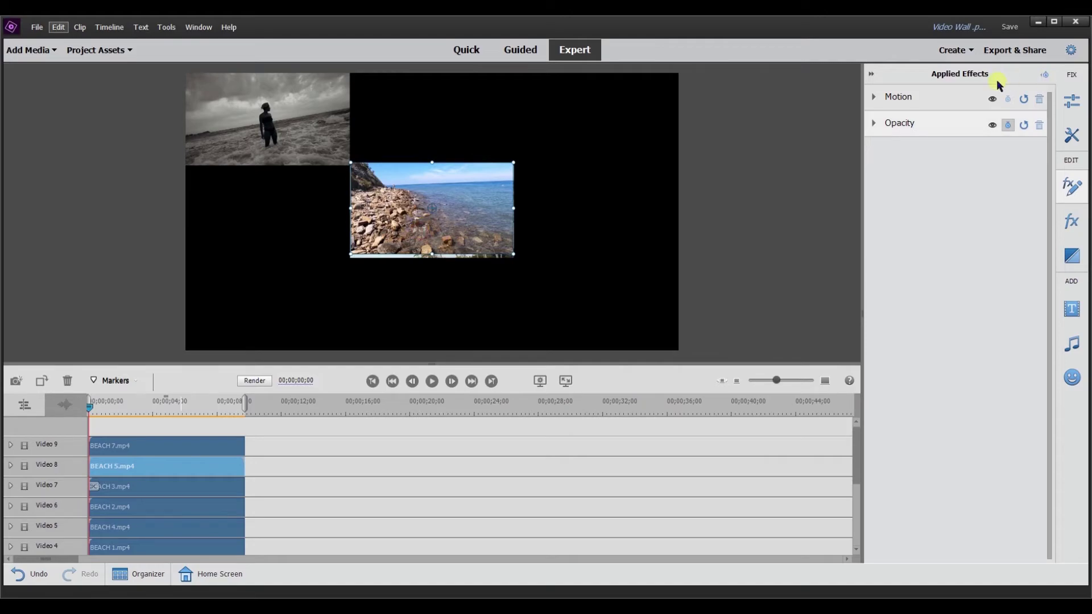
left_click(935, 96)
left_click(953, 117)
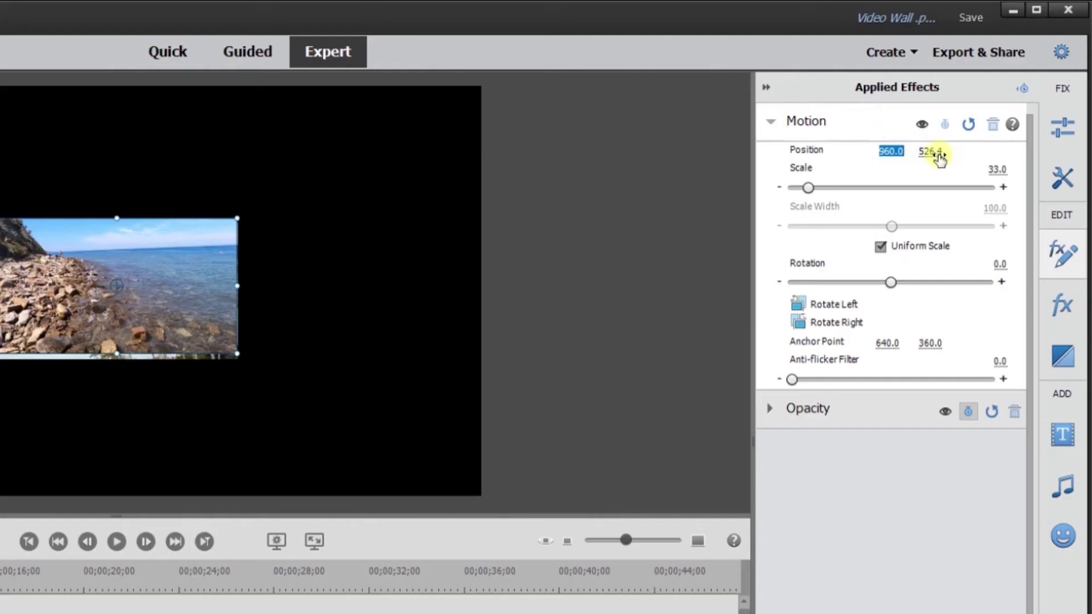
left_click(933, 151)
type("180")
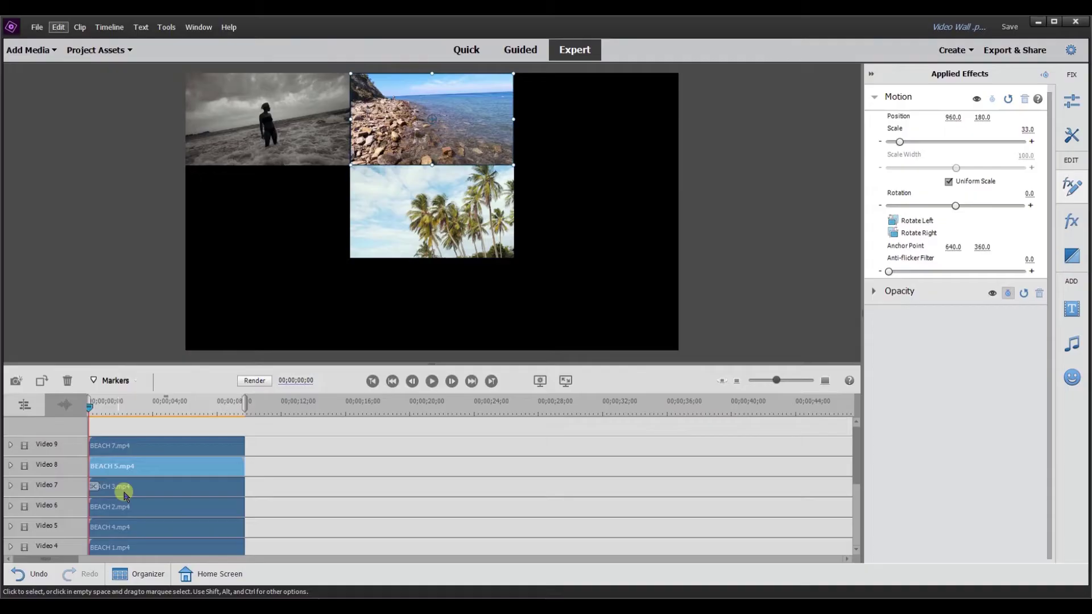
Place the palm clip top-right at 1600, 180 and the lower palm clip in the left column
left_click(130, 487)
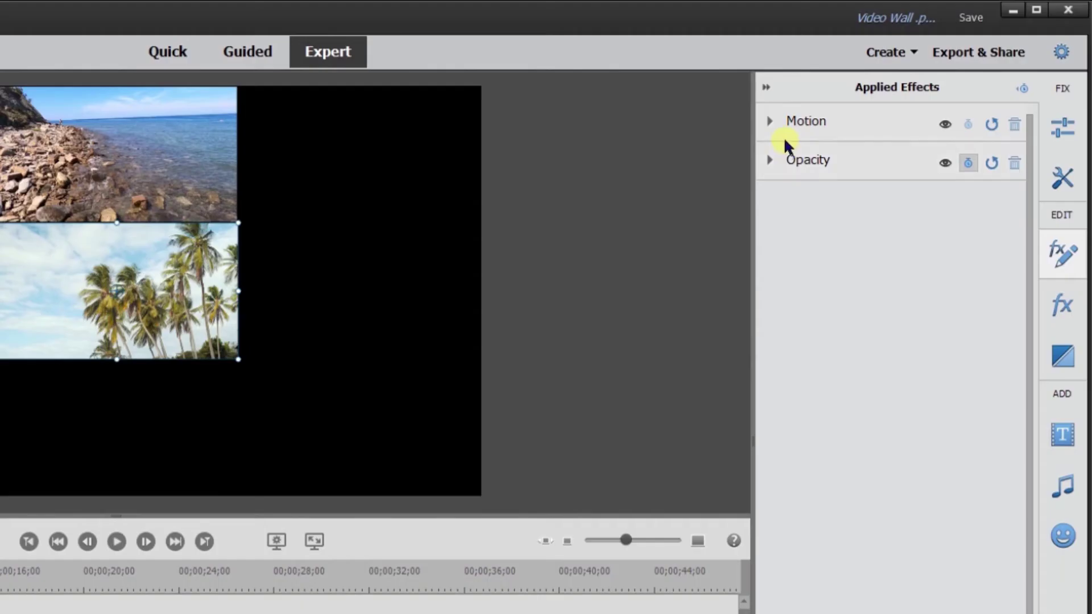
left_click(884, 108)
left_click(890, 150)
type("1600")
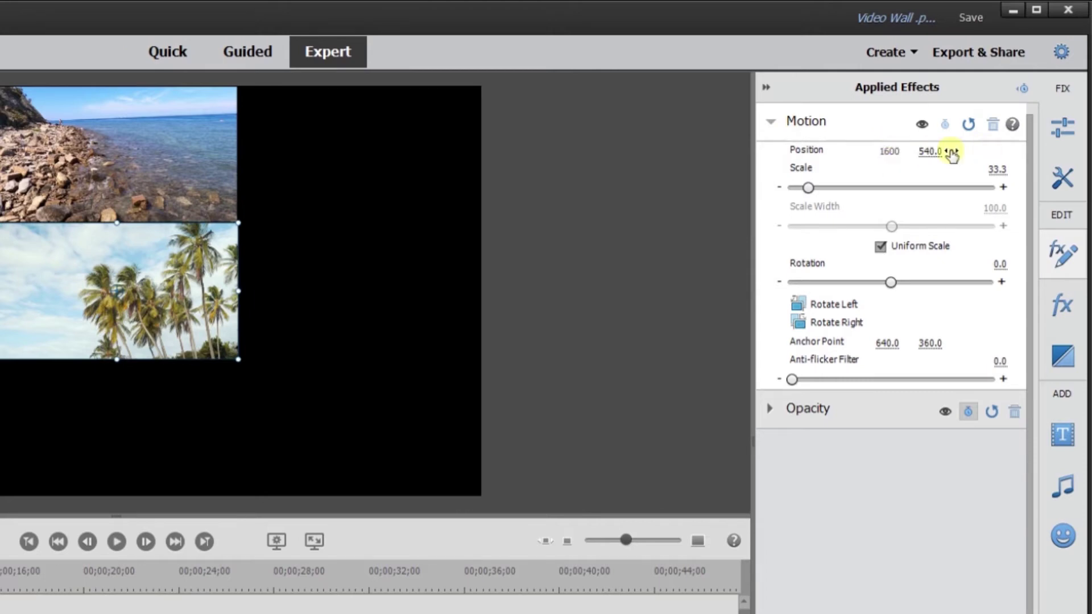
left_click(930, 151)
key("Return")
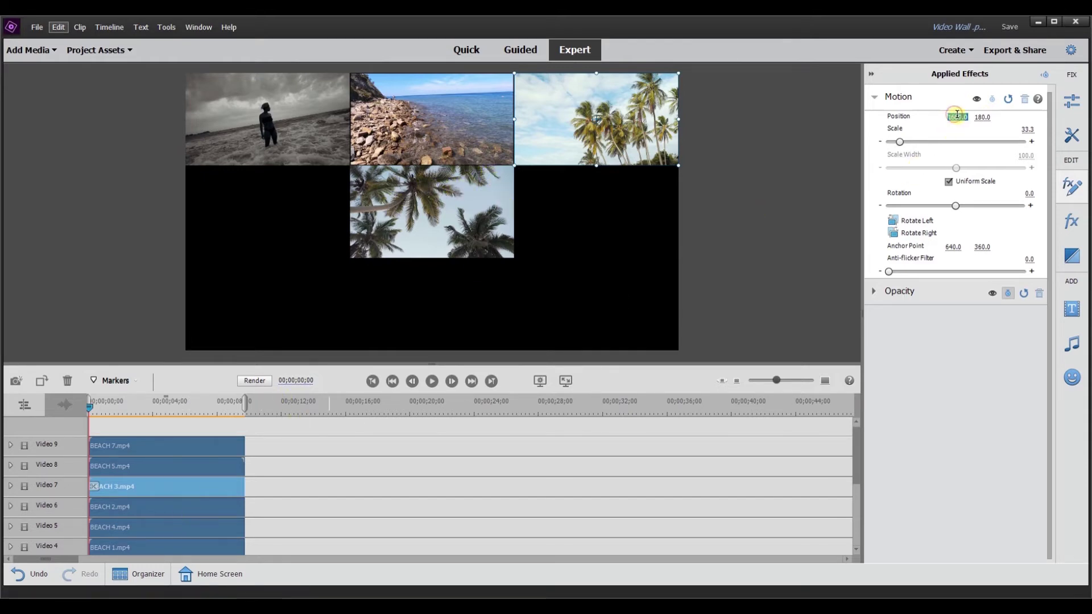
left_click(154, 503)
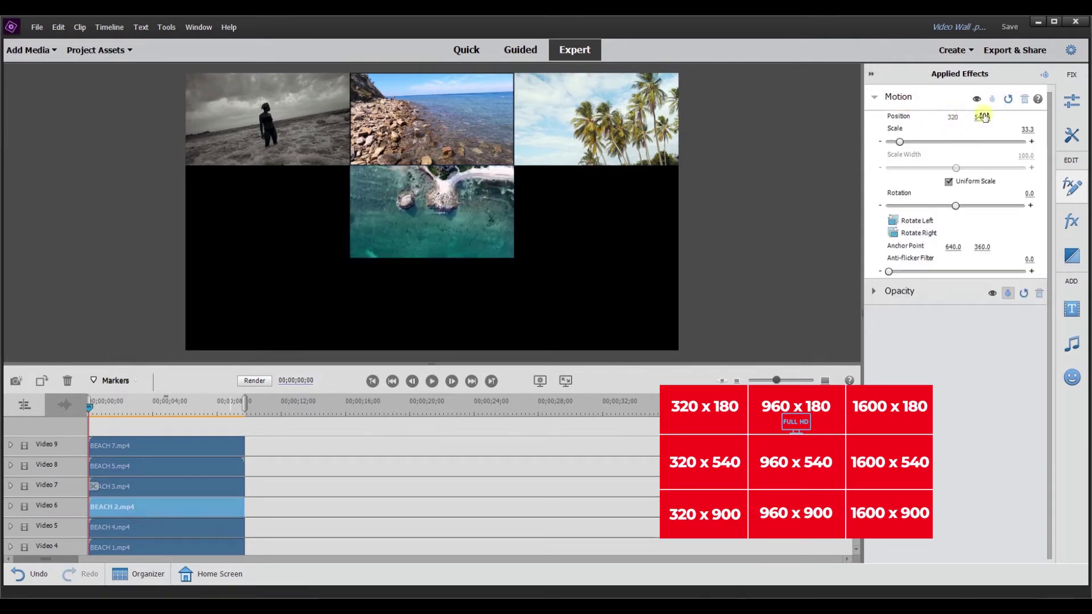
left_click(177, 530)
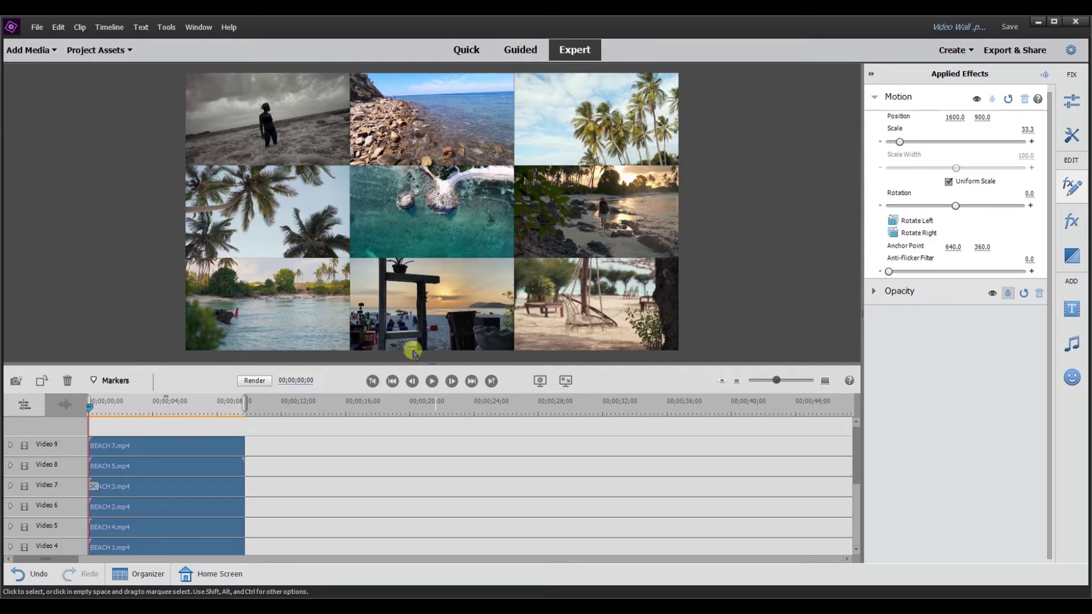
Play the wall back, return to the start, and render the timeline previews
left_click(433, 382)
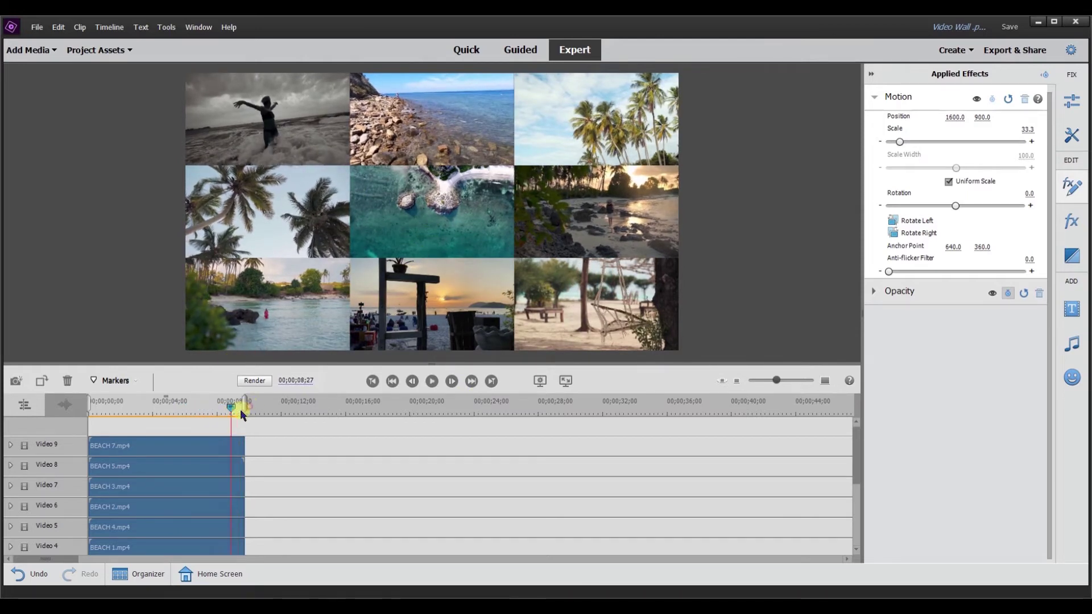
key("Home")
left_click(255, 380)
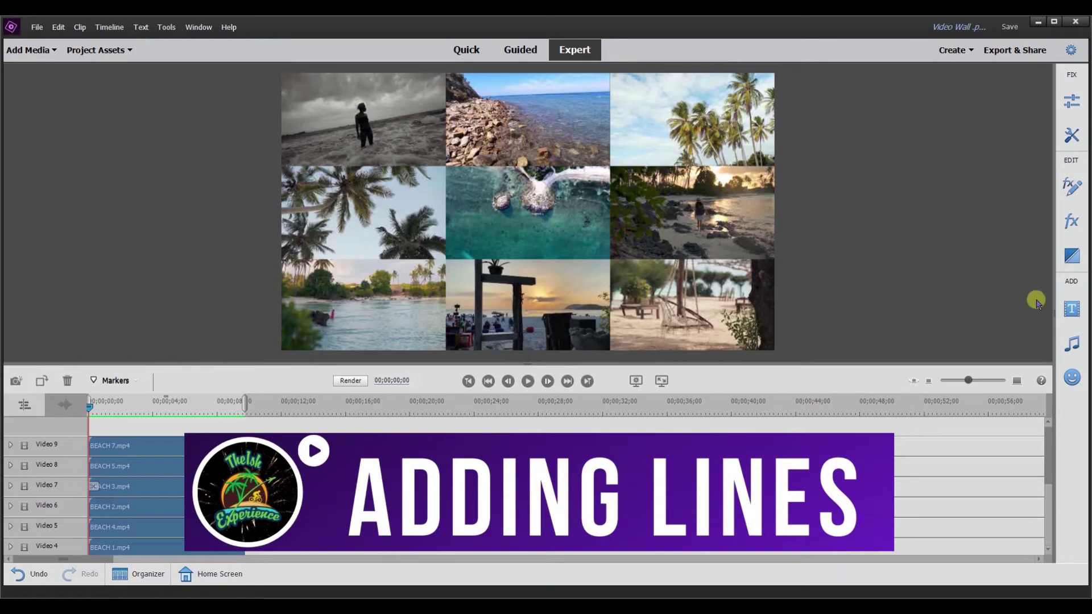
left_click(1072, 308)
Add the Classic Titles Default Text title on a new top track
left_click(1000, 92)
mouse_move(920, 119)
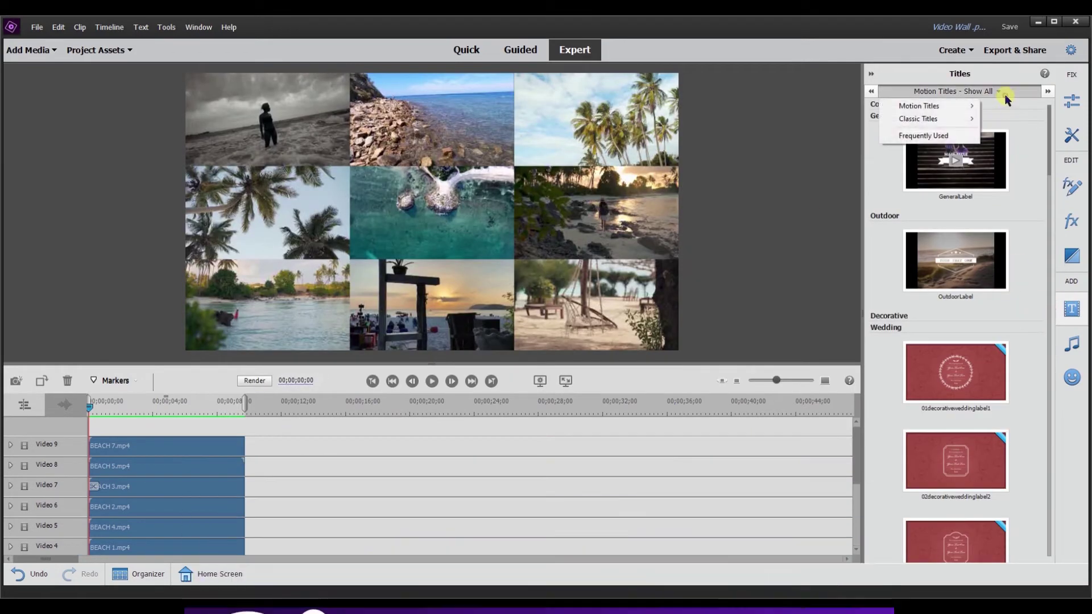
left_click(1007, 120)
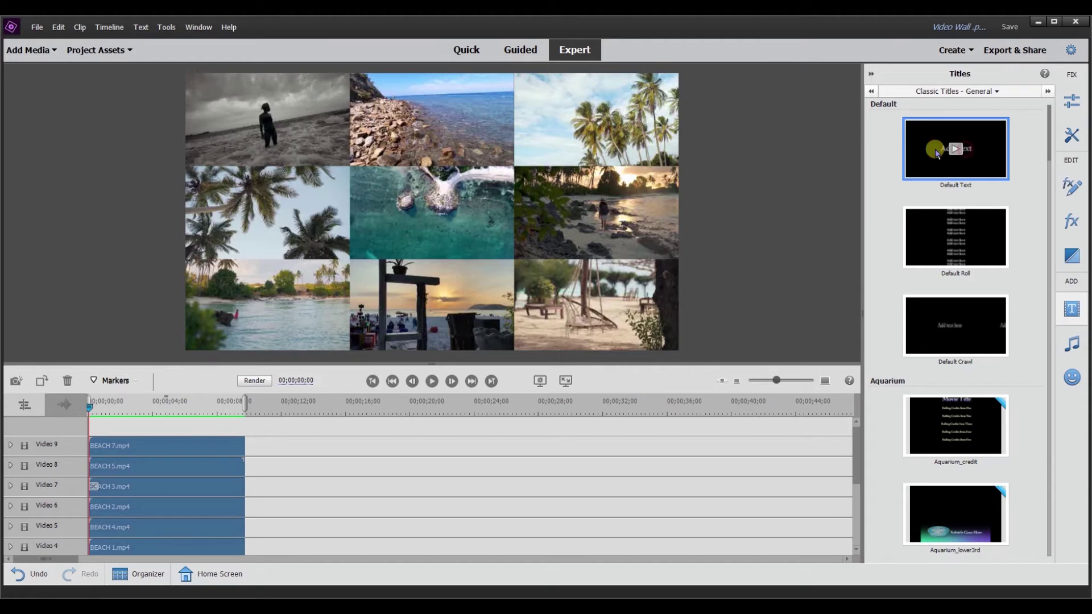
left_click_drag(975, 151, 90, 427)
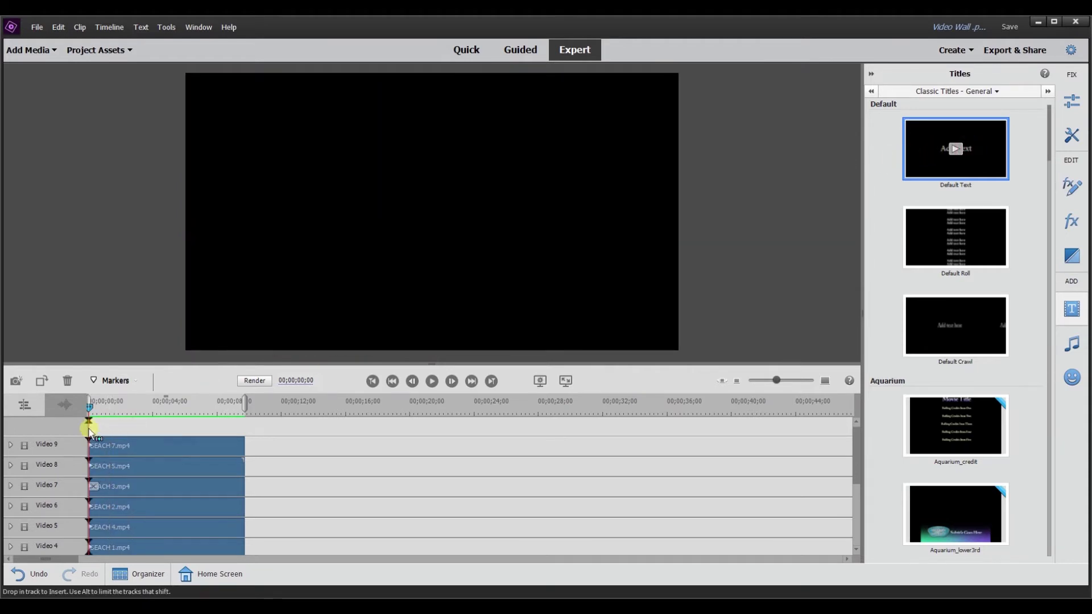
left_click_drag(89, 427, 128, 422)
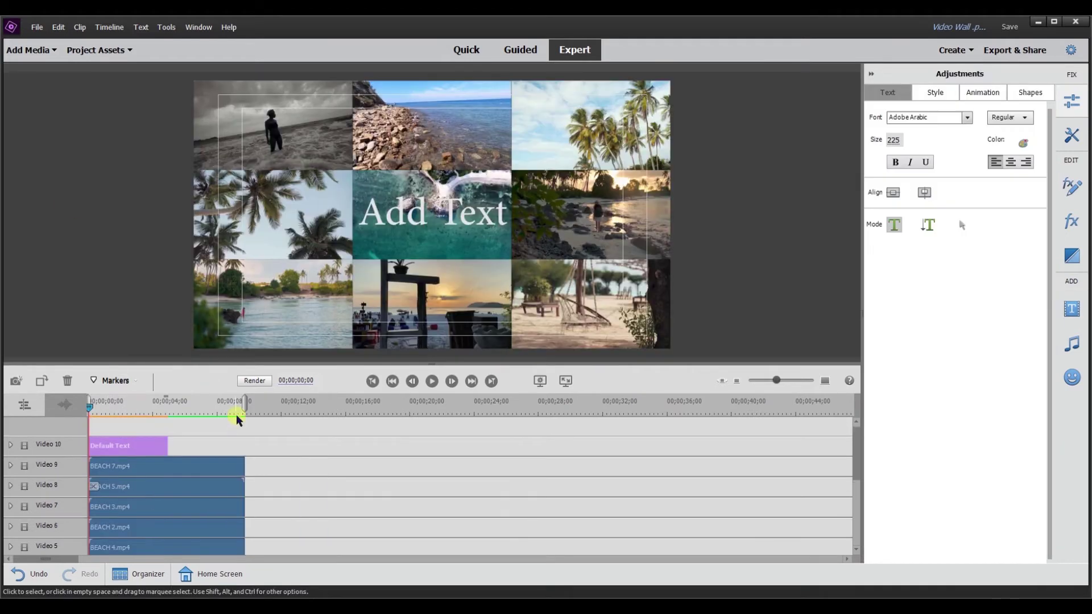
Delete the 'Add Text' placeholder words from the title
double_click(489, 215)
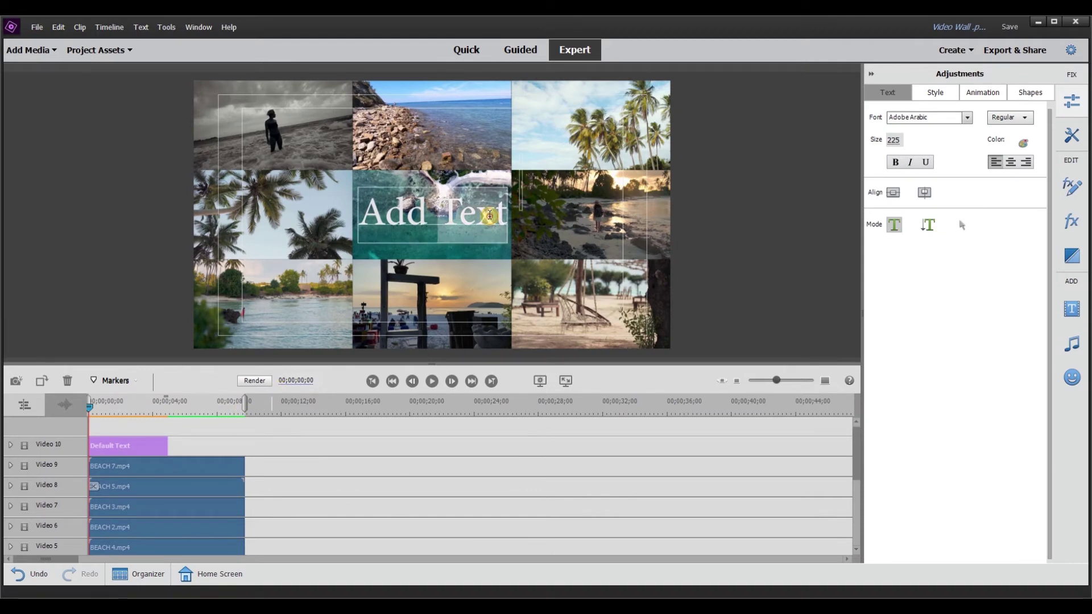
key("ctrl+a")
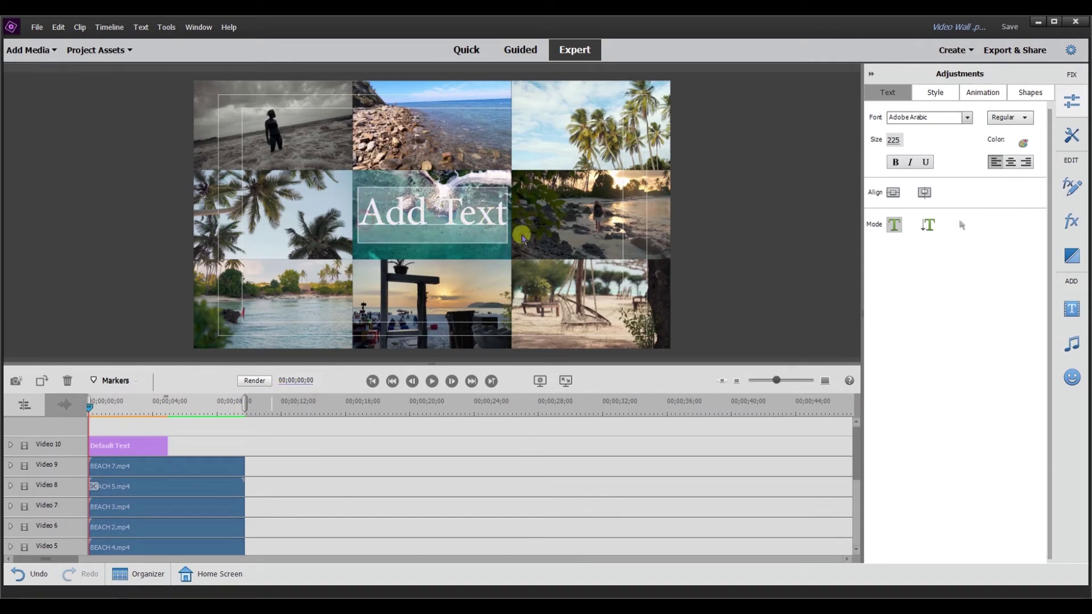
key("BackSpace")
left_click(935, 93)
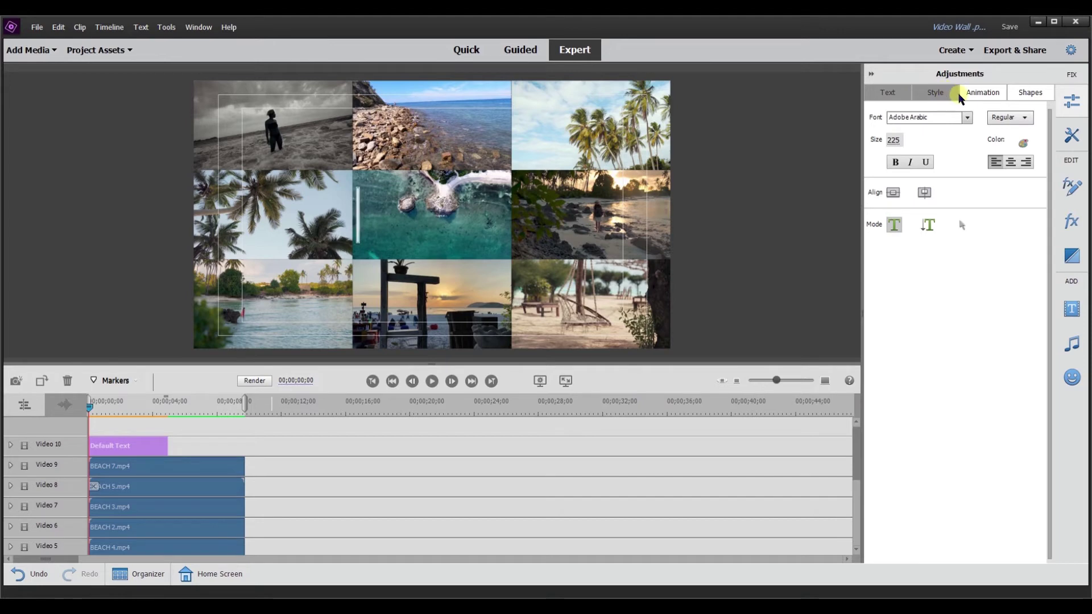
Draw horizontal divider lines on the upper and lower row boundaries
left_click(1029, 95)
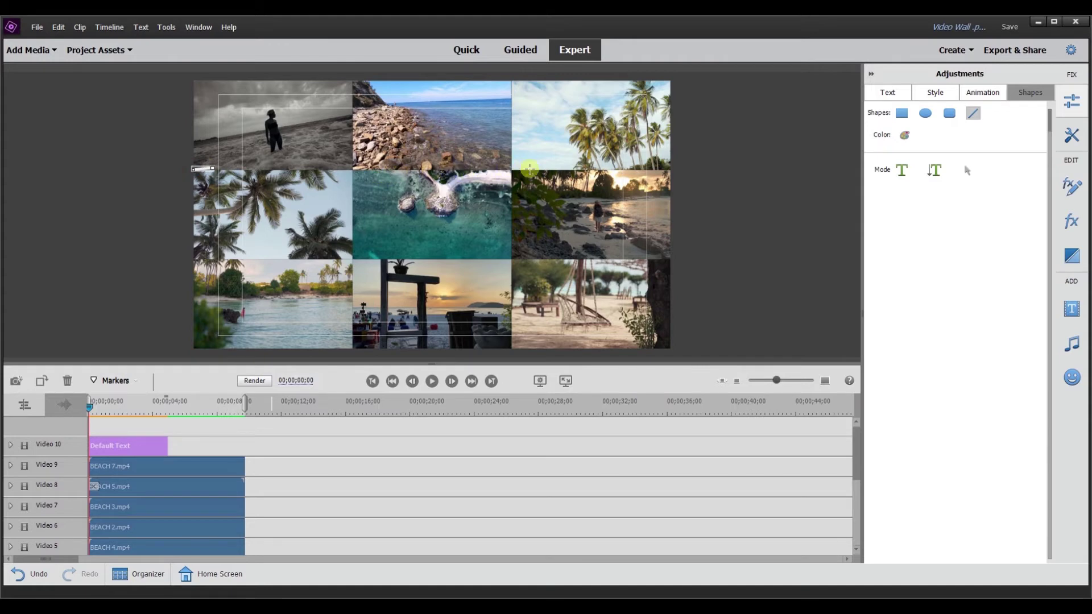
left_click_drag(664, 168, 672, 170)
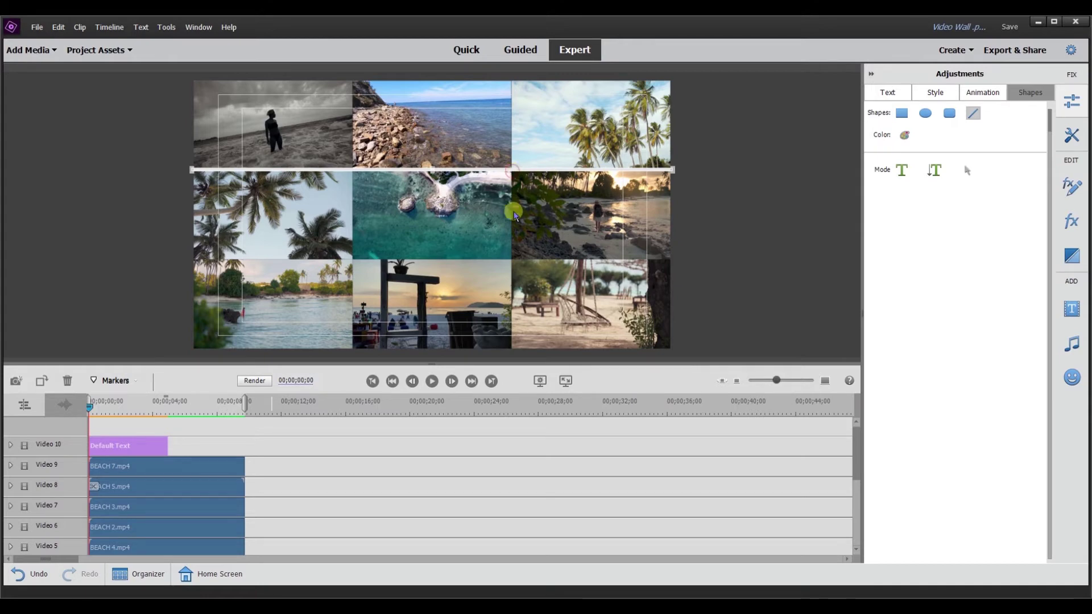
left_click(512, 214)
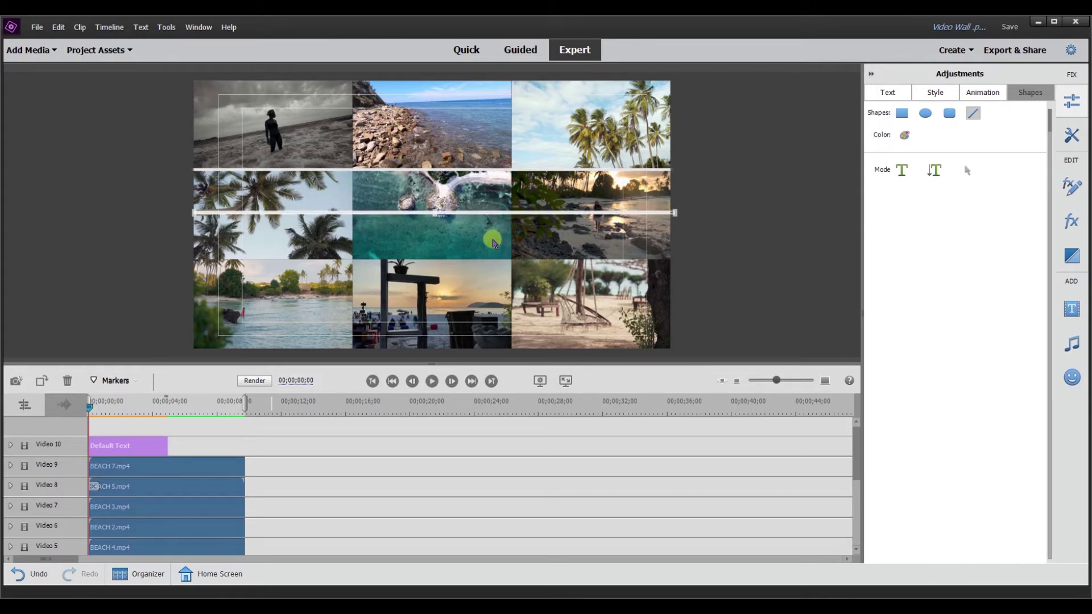
left_click_drag(492, 243, 418, 260)
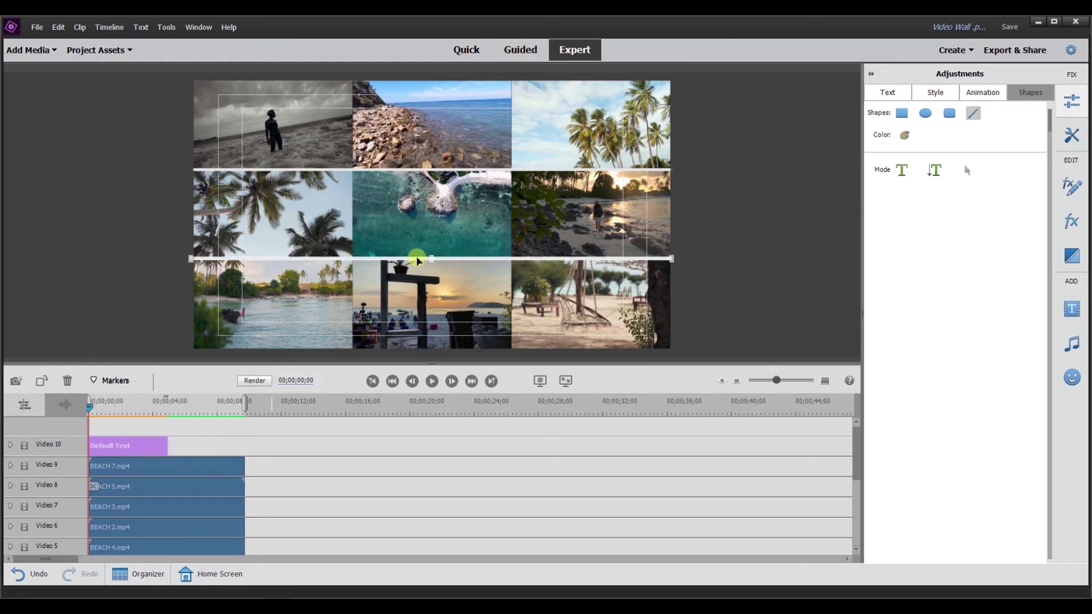
left_click(145, 179)
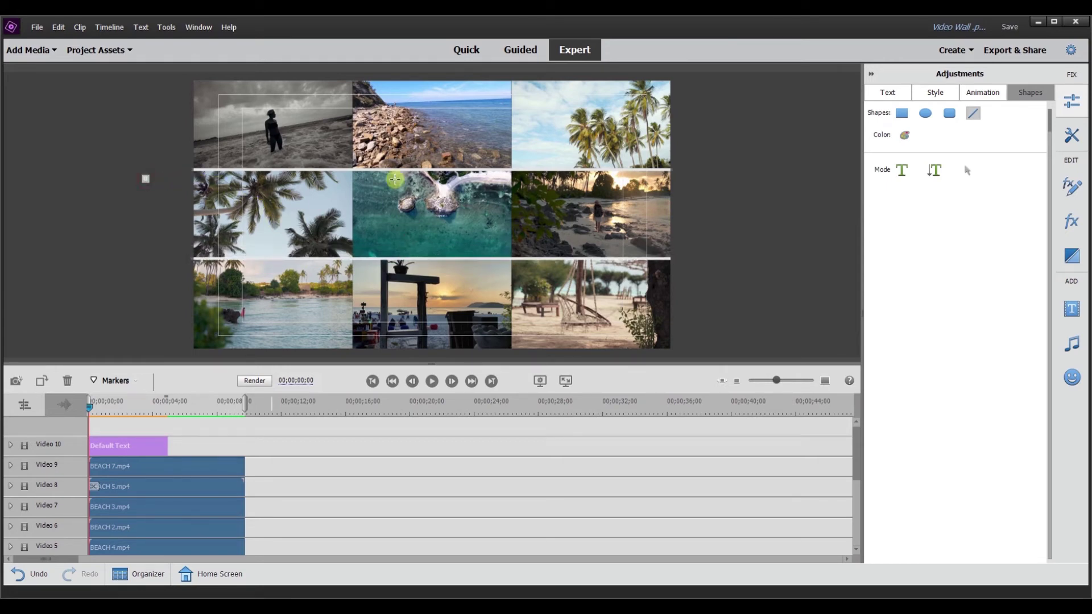
Draw a full-height vertical divider and move it onto the left column boundary
left_click(971, 112)
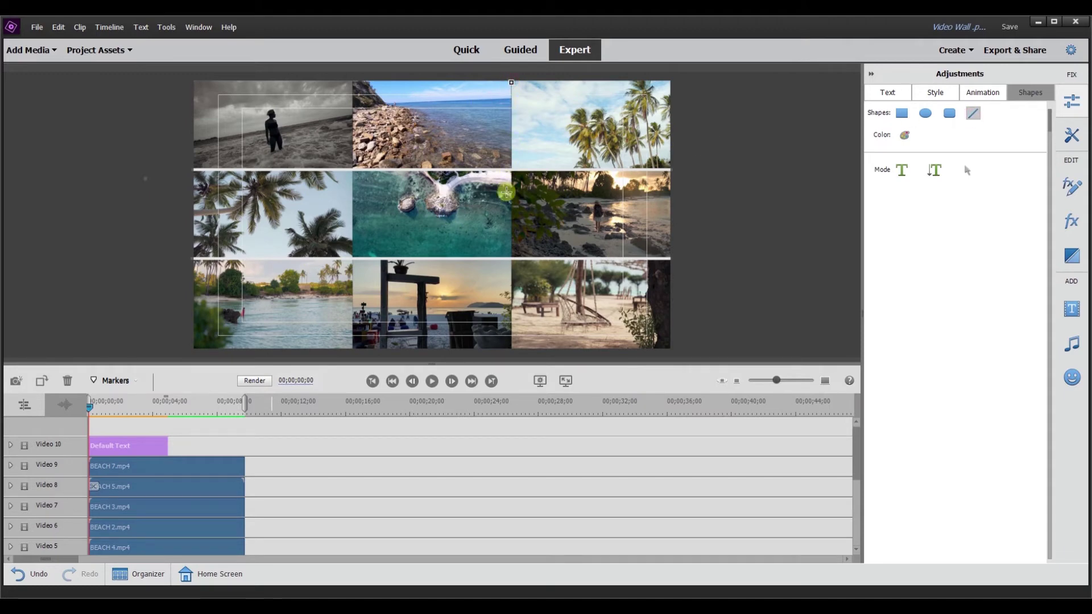
left_click_drag(512, 140, 514, 327)
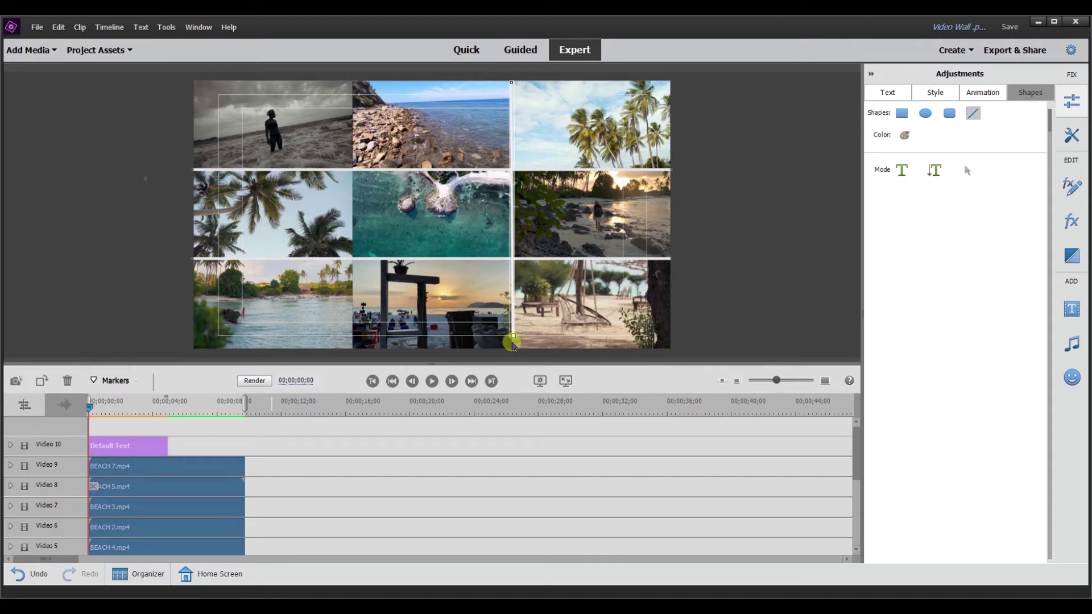
left_click_drag(512, 344, 512, 345)
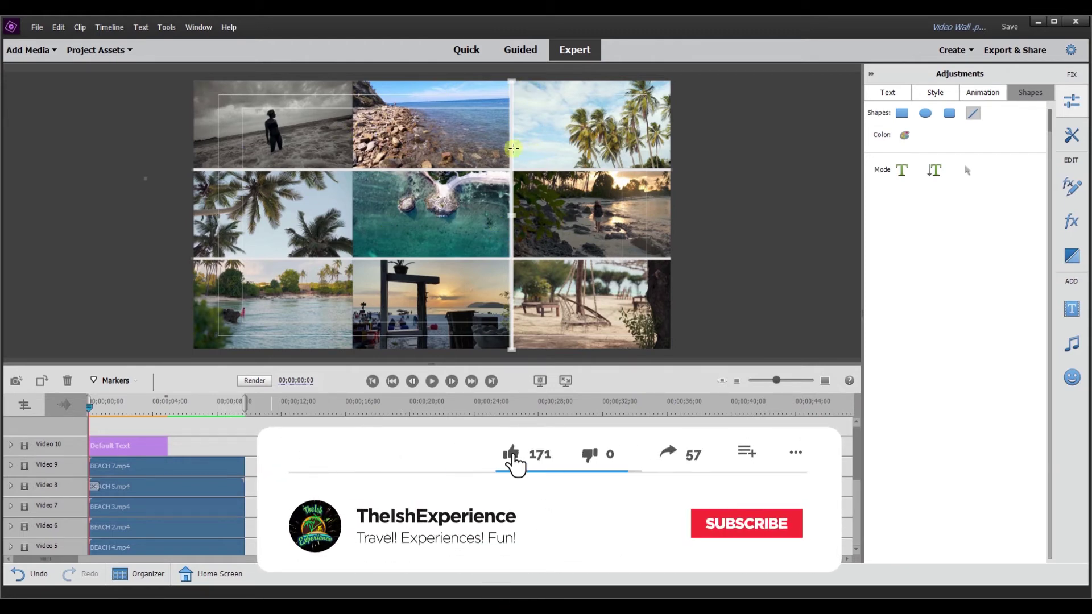
left_click(740, 159)
left_click(511, 136)
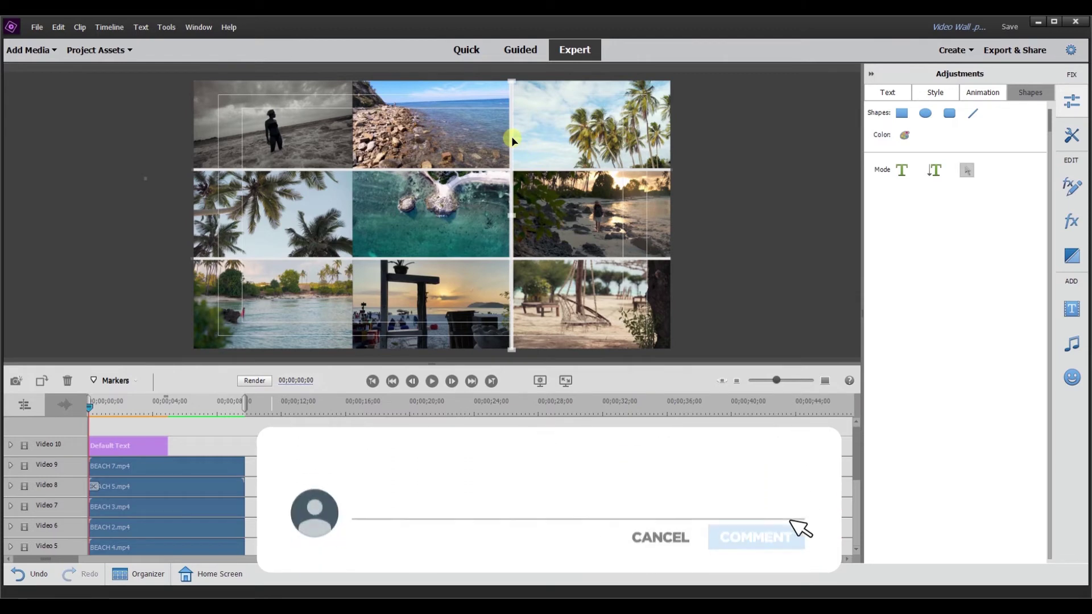
left_click_drag(511, 136, 356, 140)
left_click(762, 253)
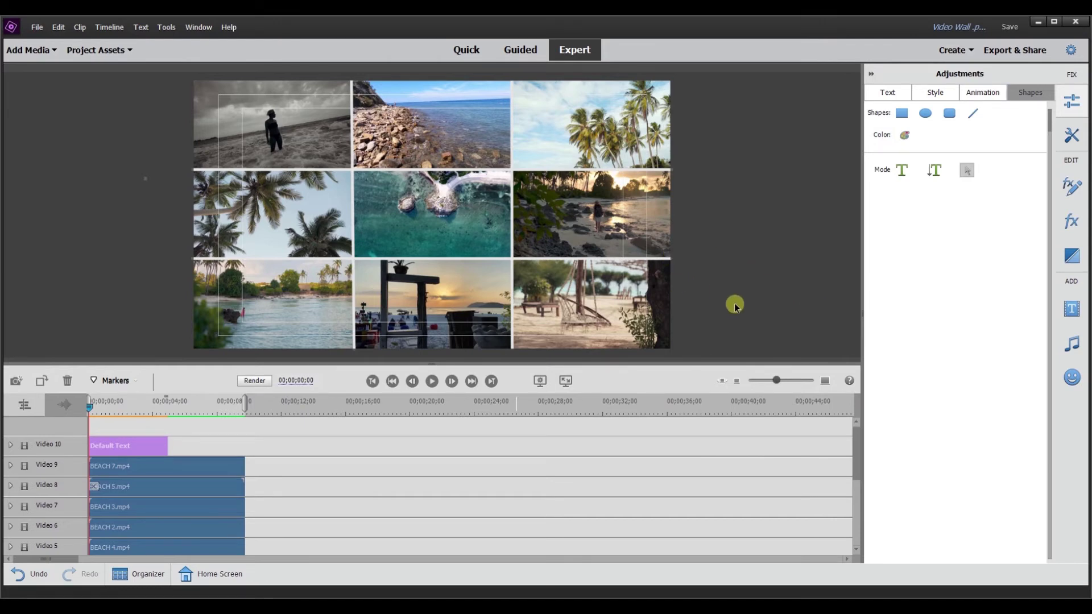
Color all of the title's grid divider lines bright green (RGB 103, 232, 12)
left_click(282, 139)
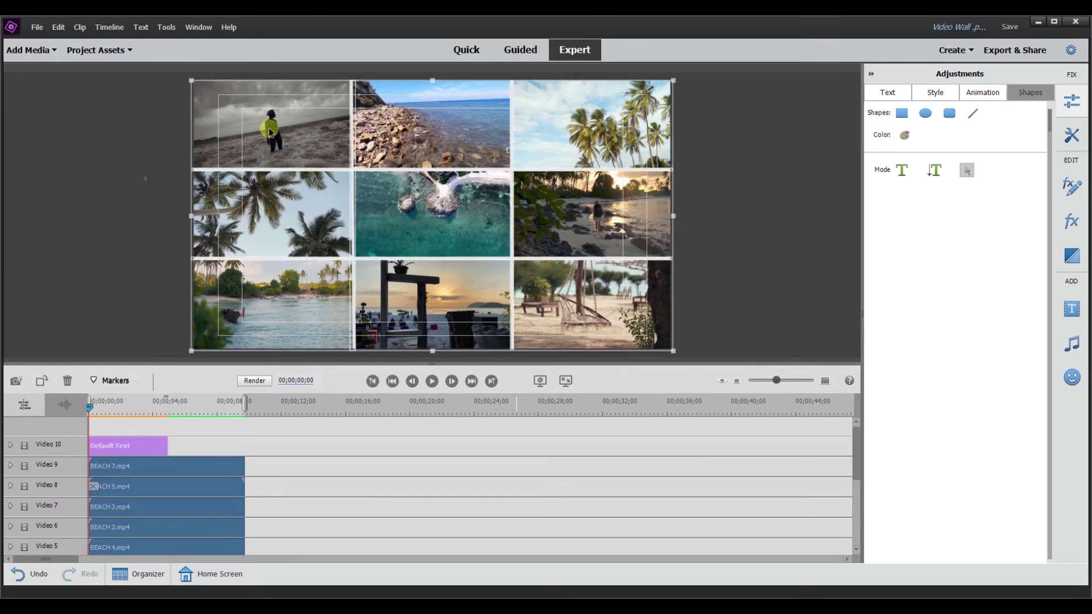
left_click(903, 137)
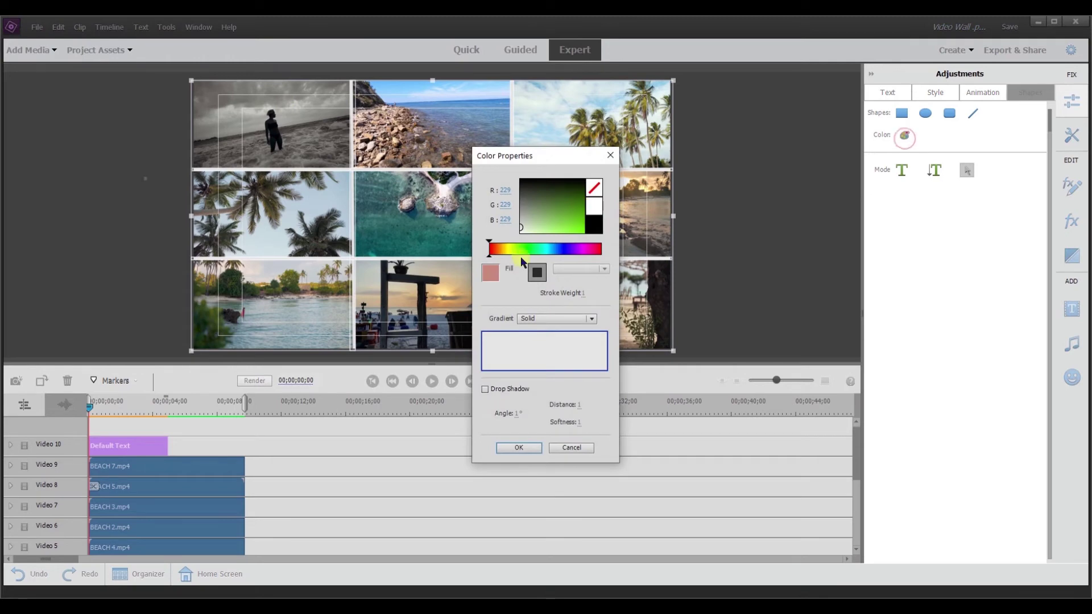
left_click(596, 224)
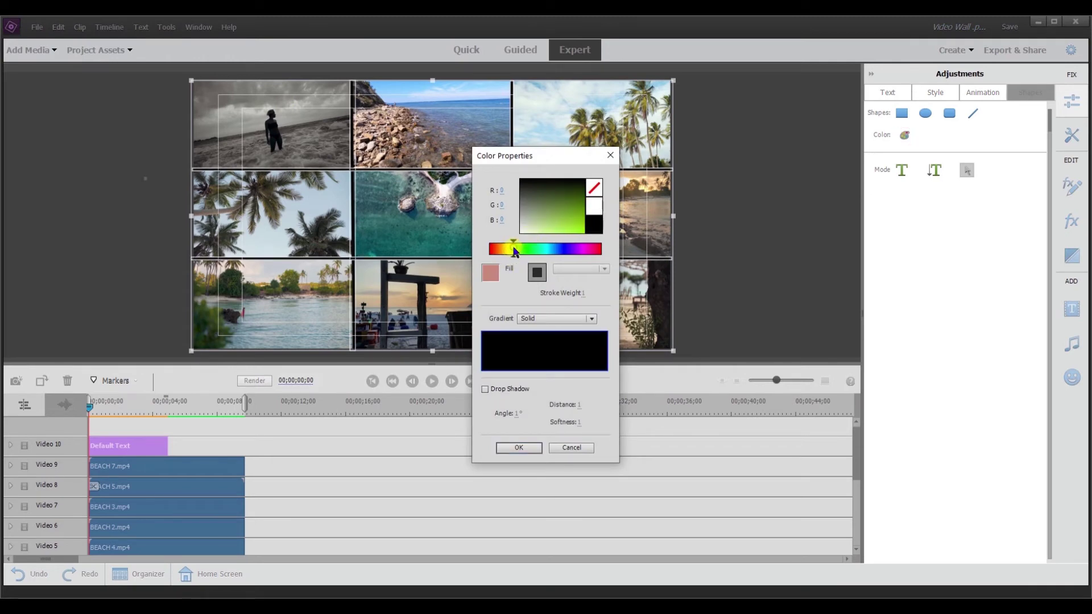
left_click(582, 230)
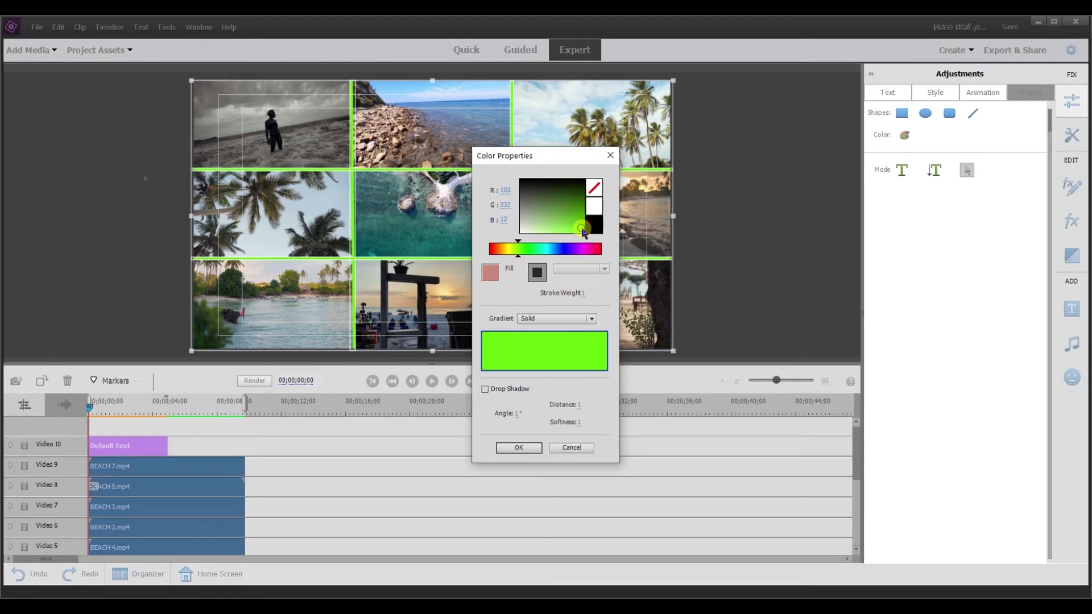
left_click(518, 448)
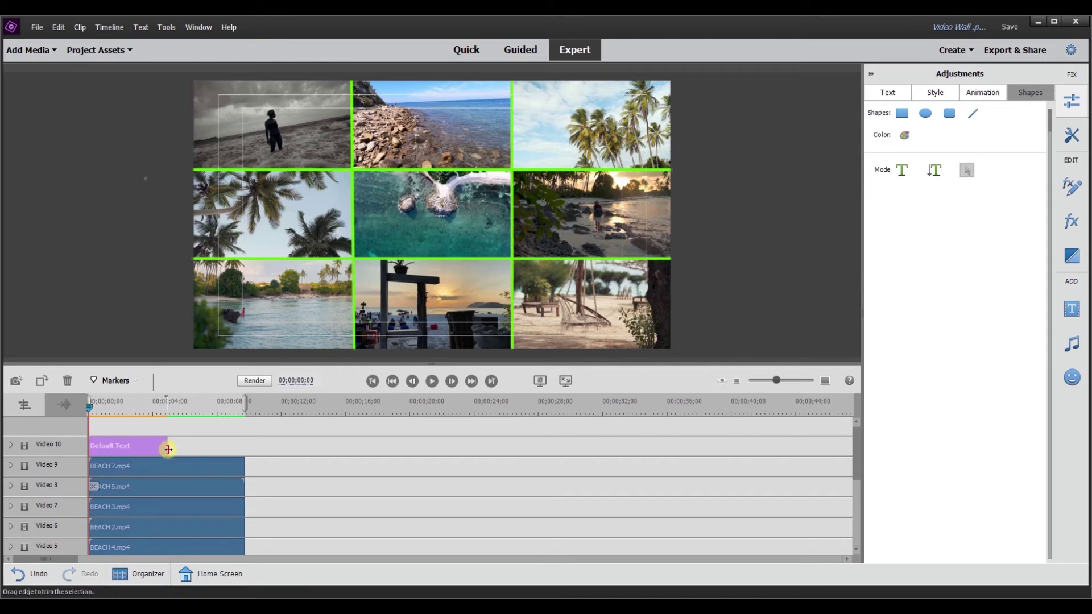
Stretch the green-grid Default Text clip to the beach clips' length and preview the wall
left_click_drag(168, 449, 245, 452)
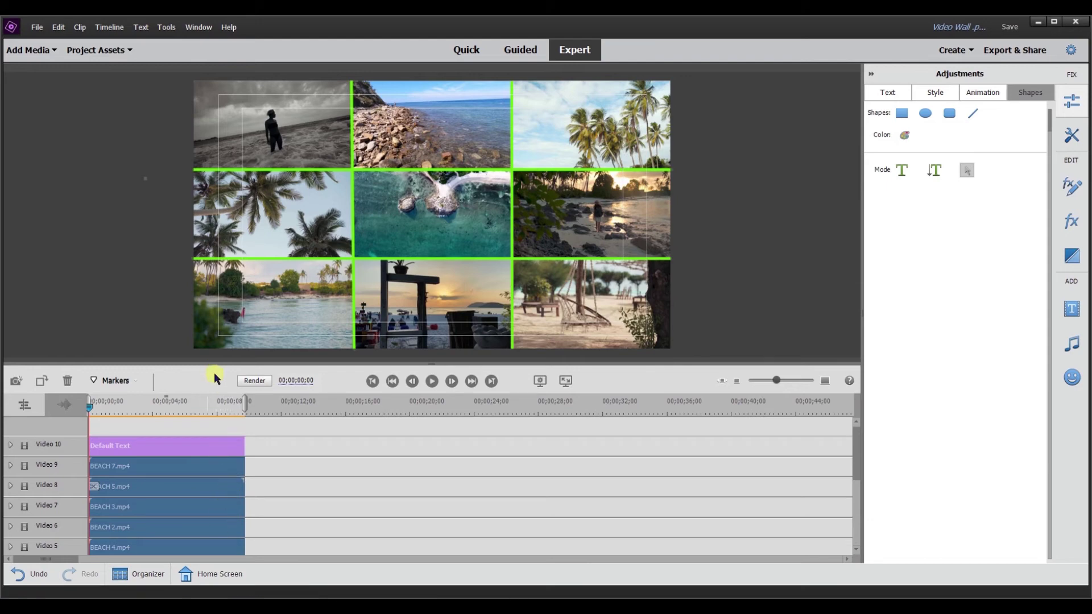
left_click(430, 381)
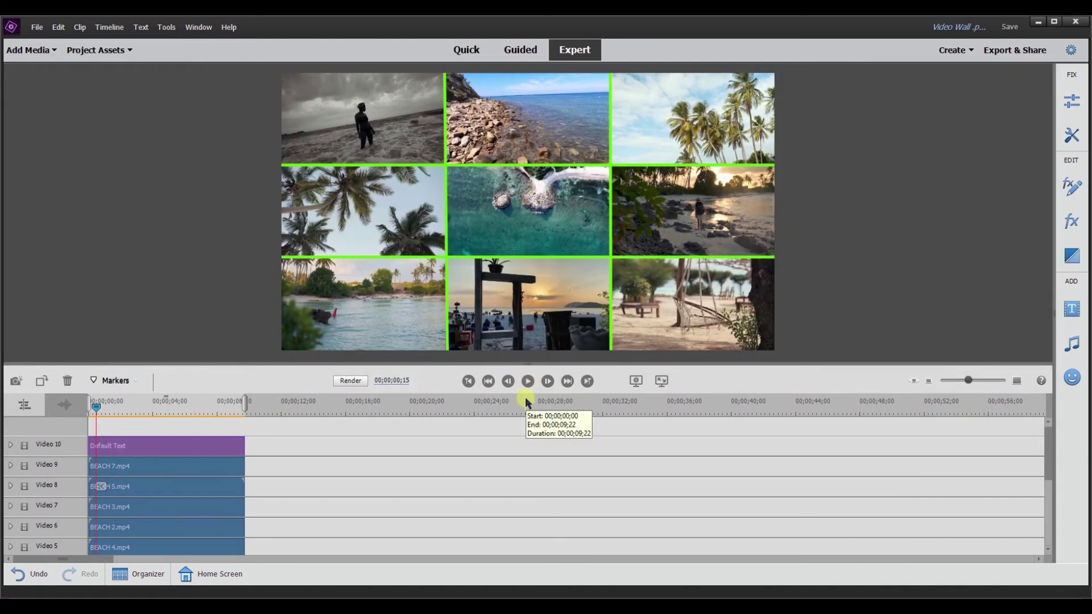
left_click(528, 382)
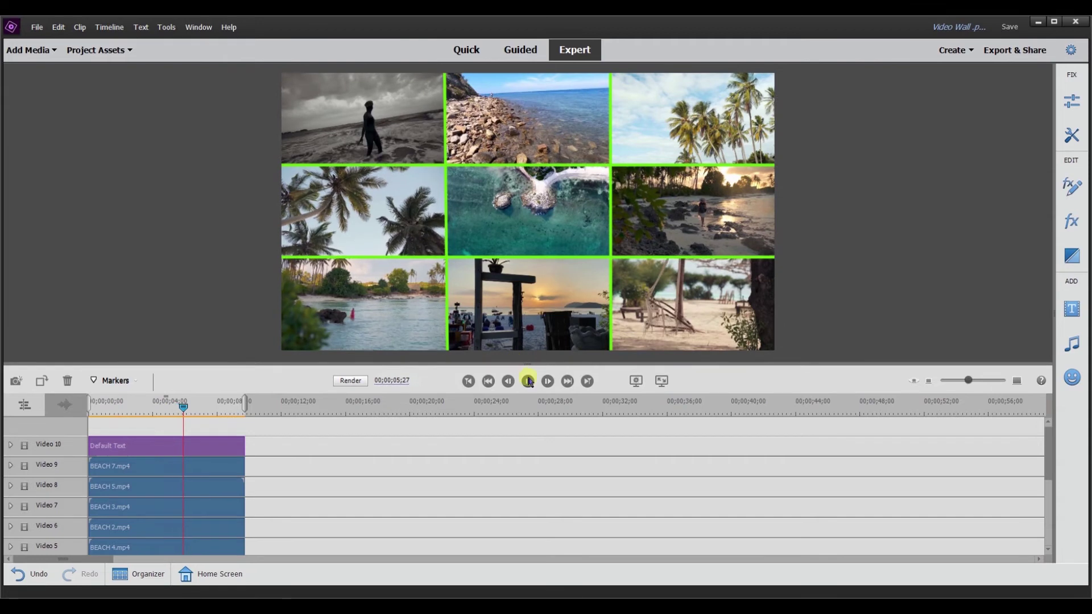
left_click(528, 381)
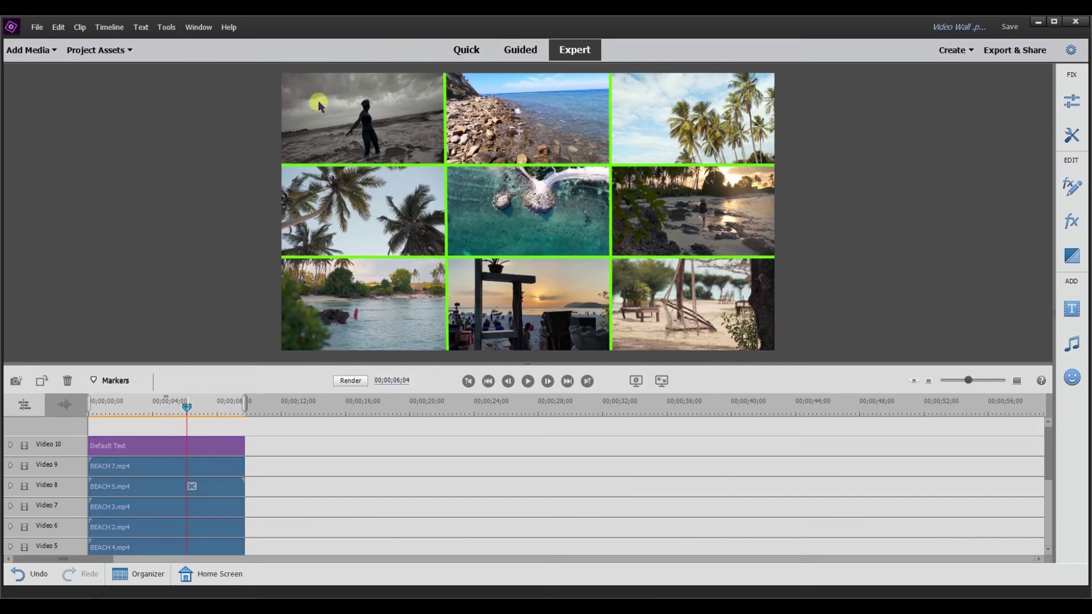
left_click(1071, 221)
Create an adjustment layer on a new top Video 11 track, stretched to the clips' length
left_click(129, 50)
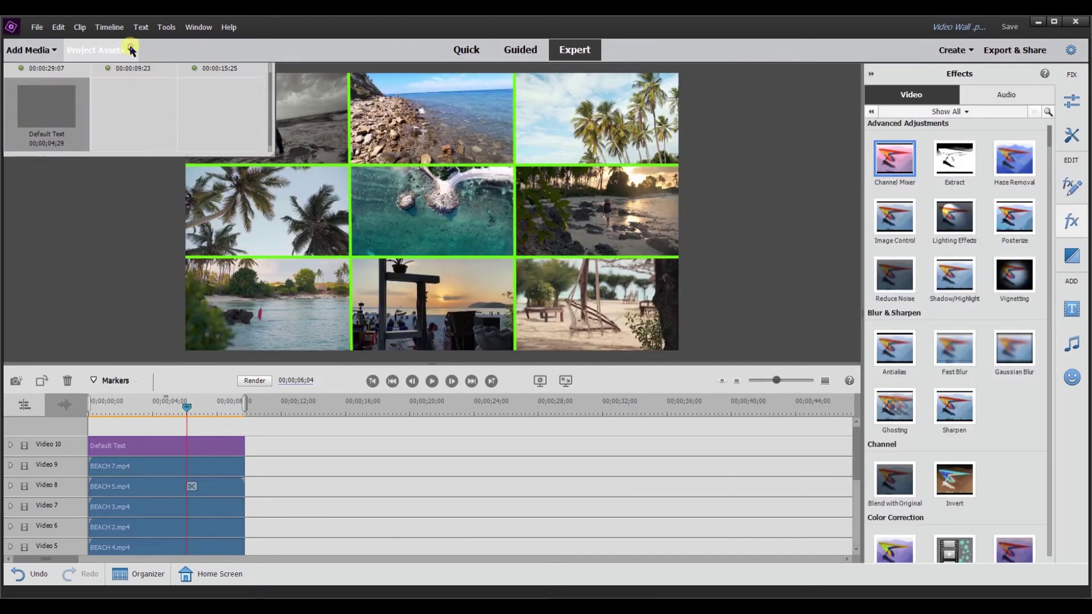
left_click(260, 71)
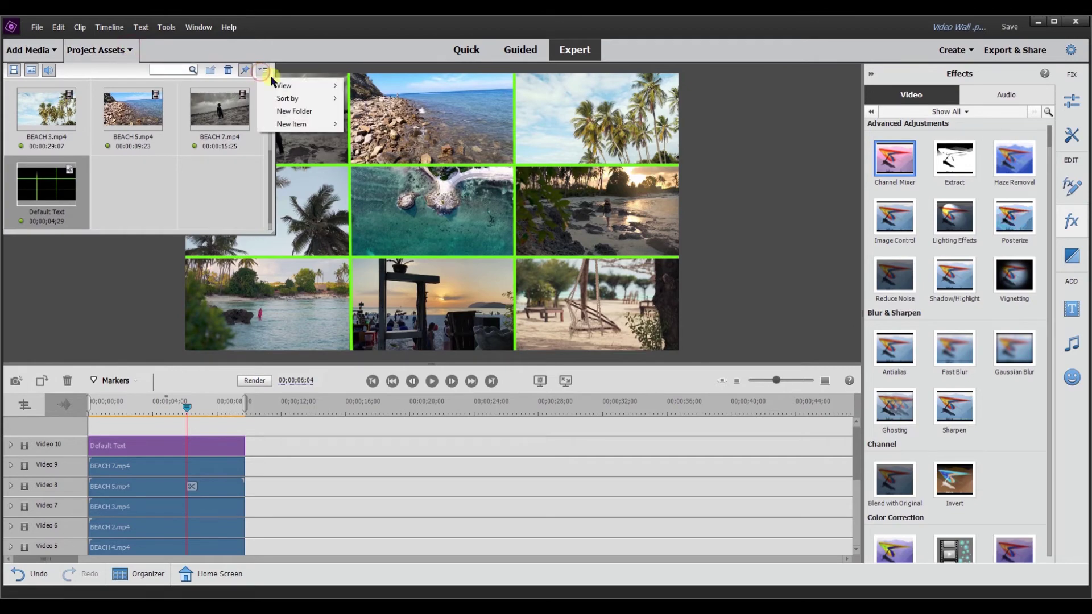
mouse_move(291, 123)
left_click(376, 126)
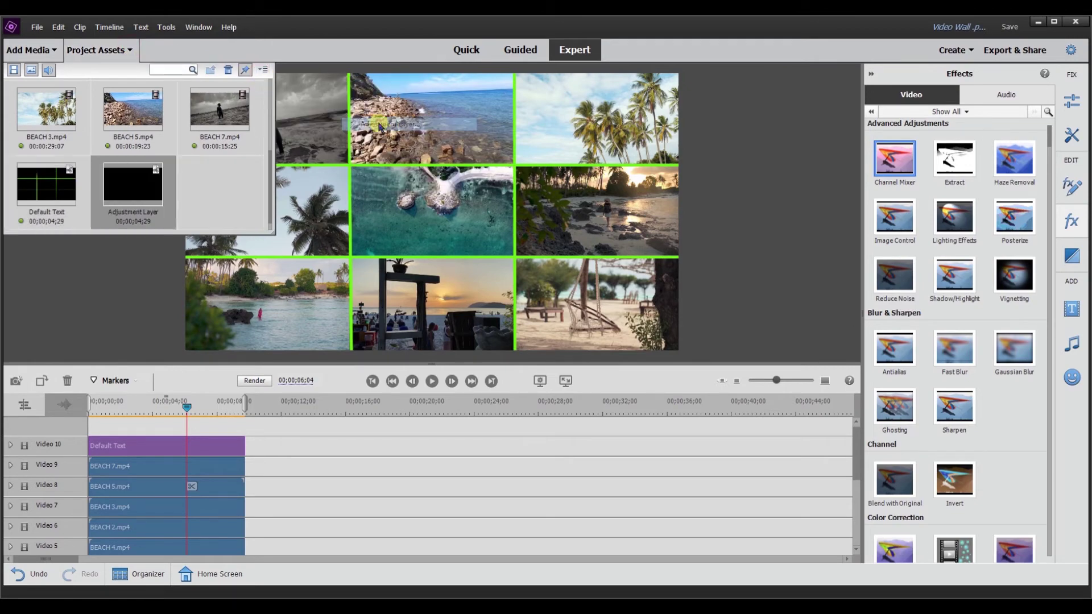
mouse_move(216, 282)
left_mouse_down()
mouse_move(284, 434)
mouse_move(95, 426)
left_mouse_up()
left_click(128, 50)
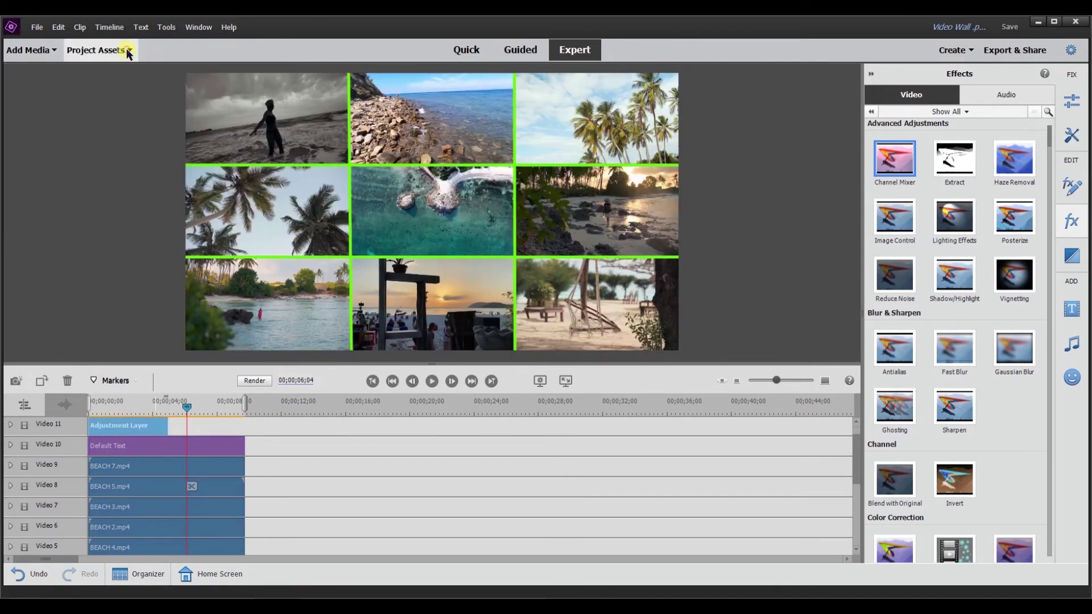
left_click_drag(168, 425, 245, 430)
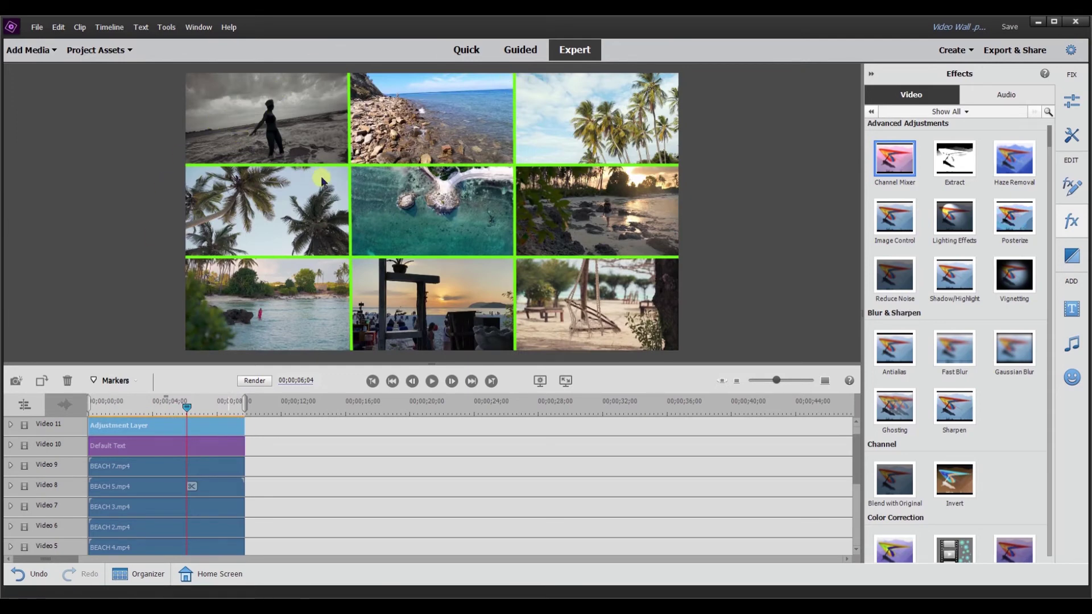
Drag the Three-Way Color Correction effect onto the adjustment layer
left_click(947, 111)
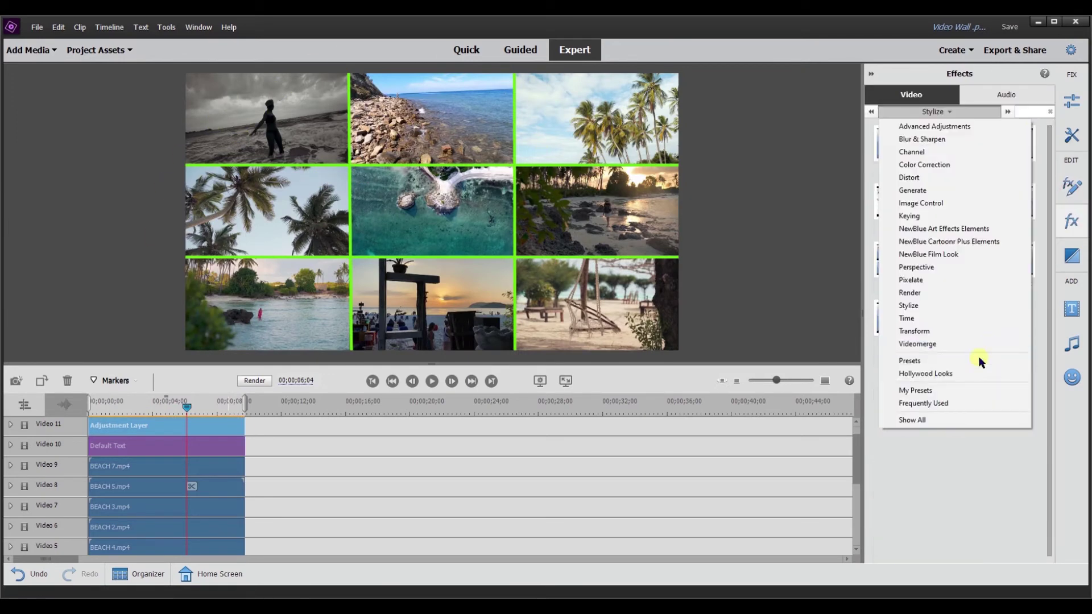
left_click(922, 307)
left_click(970, 374)
left_click_drag(994, 218, 175, 429)
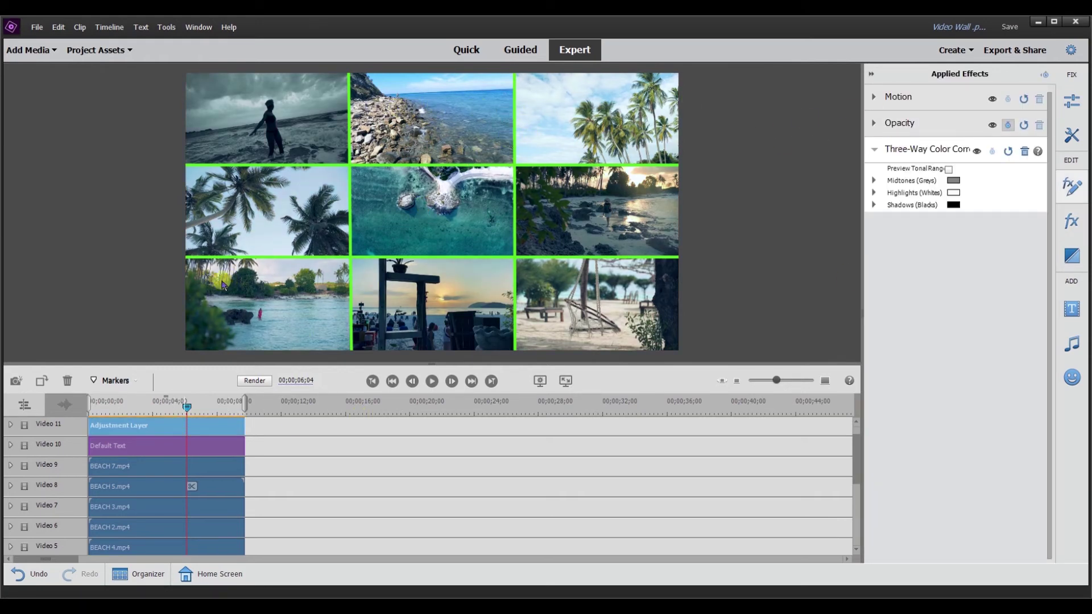
scroll(213, 407, "up", 1)
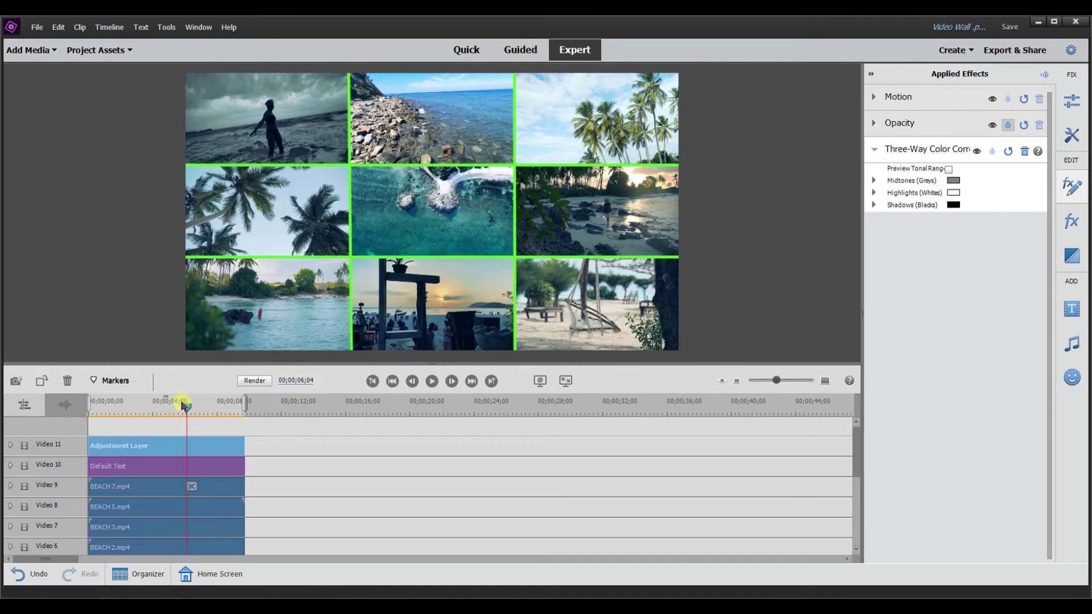
Play the graded wall from the start, toggling the effect to compare before and after
left_click(412, 380)
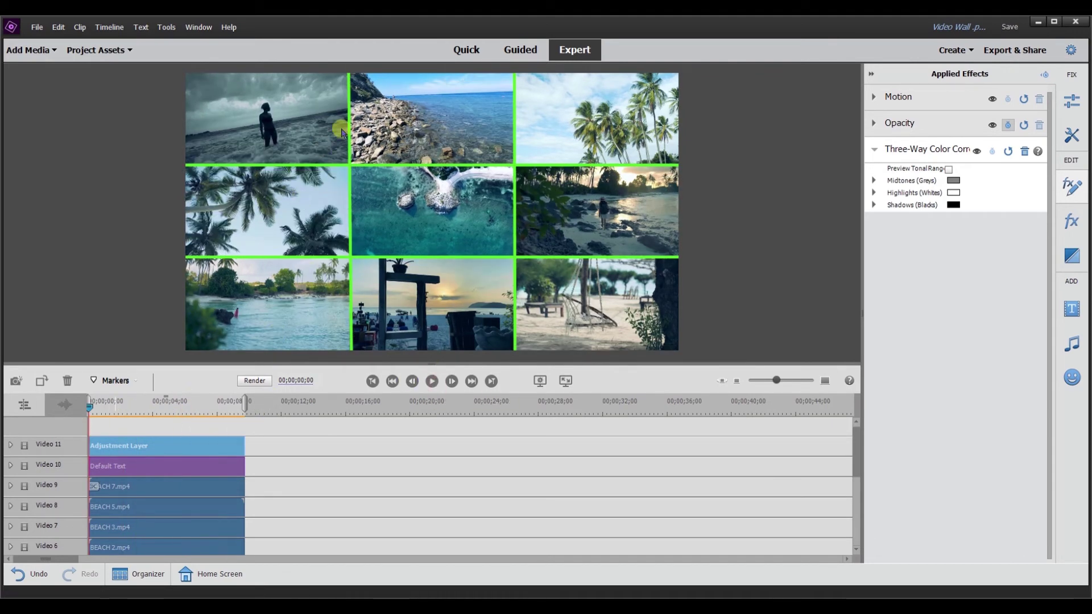
key("space")
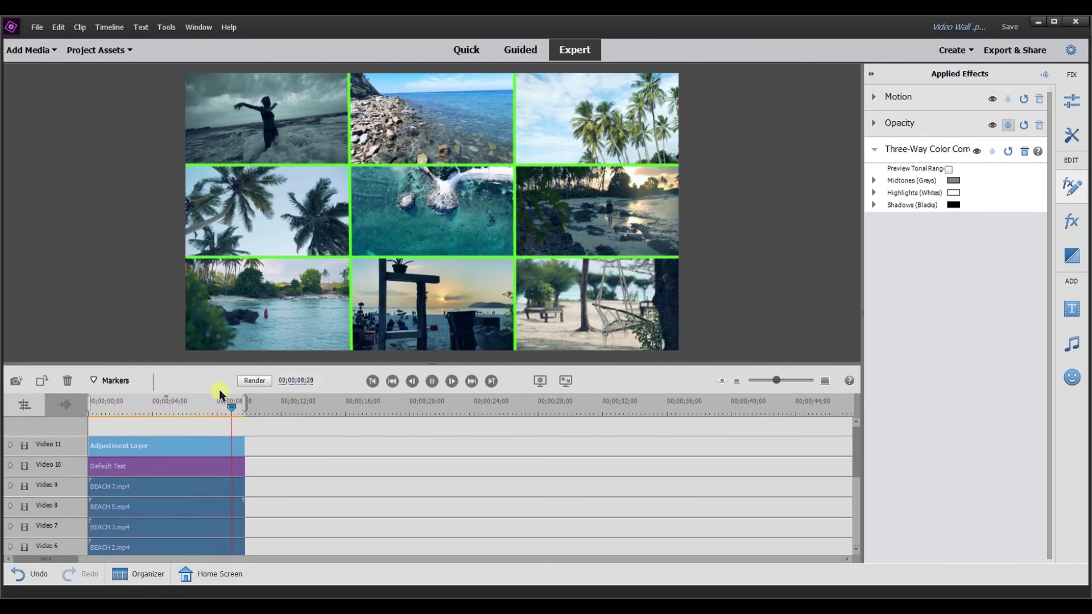
left_click(976, 151)
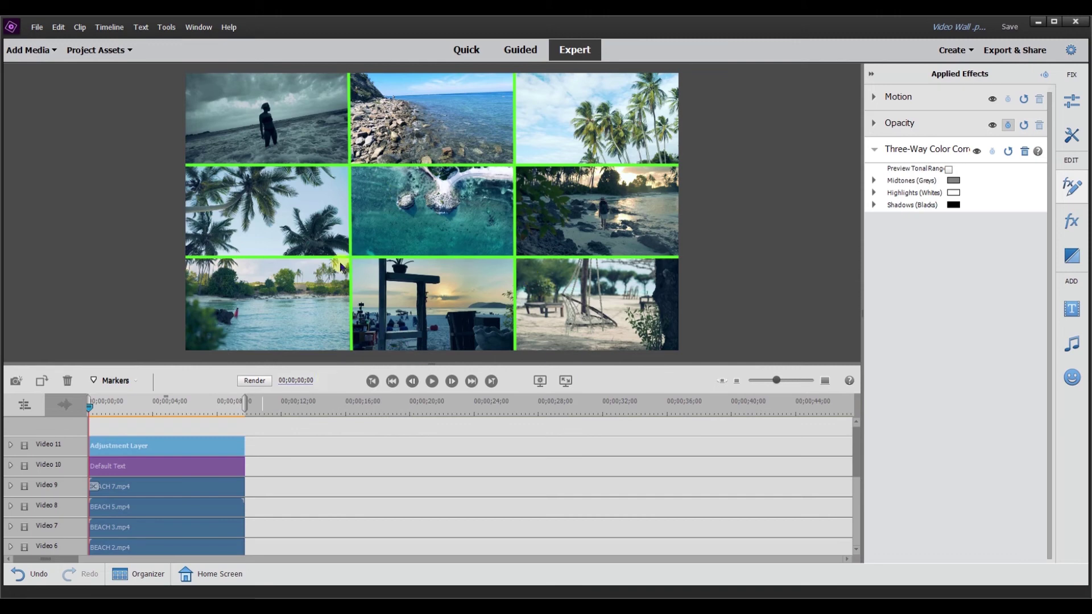
left_click(261, 103)
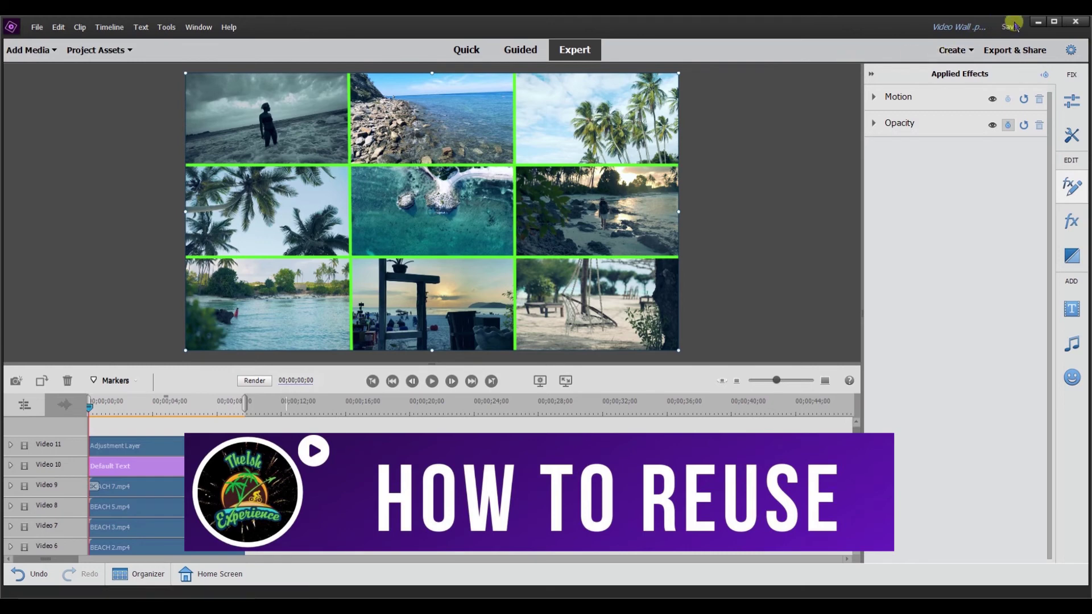
Save the project and select the BEACH 2.mp4 clip
left_click(1010, 26)
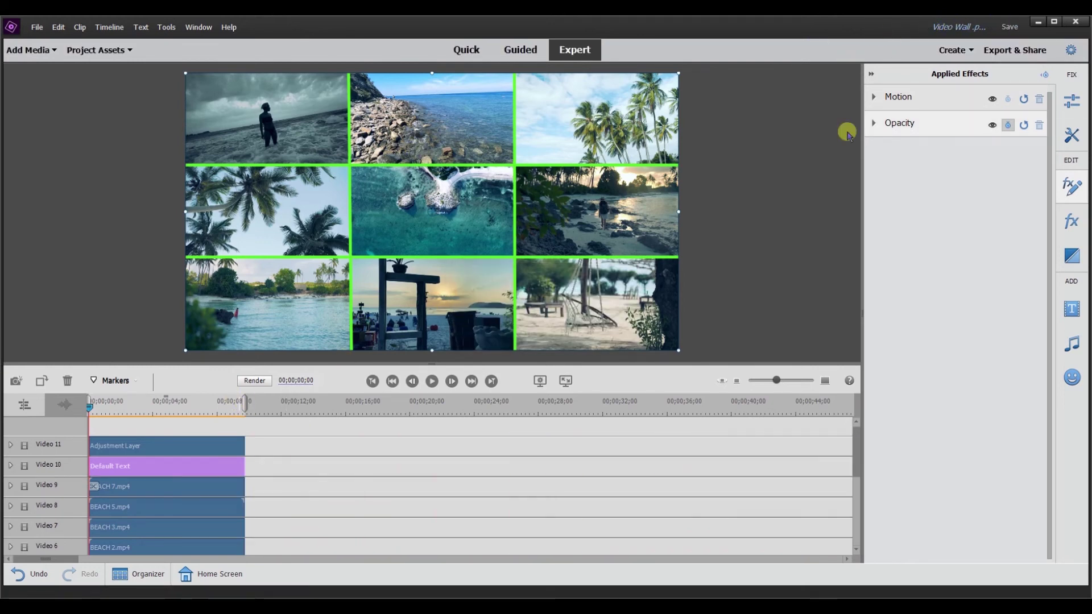
scroll(146, 461, "down", 3)
left_click(146, 462)
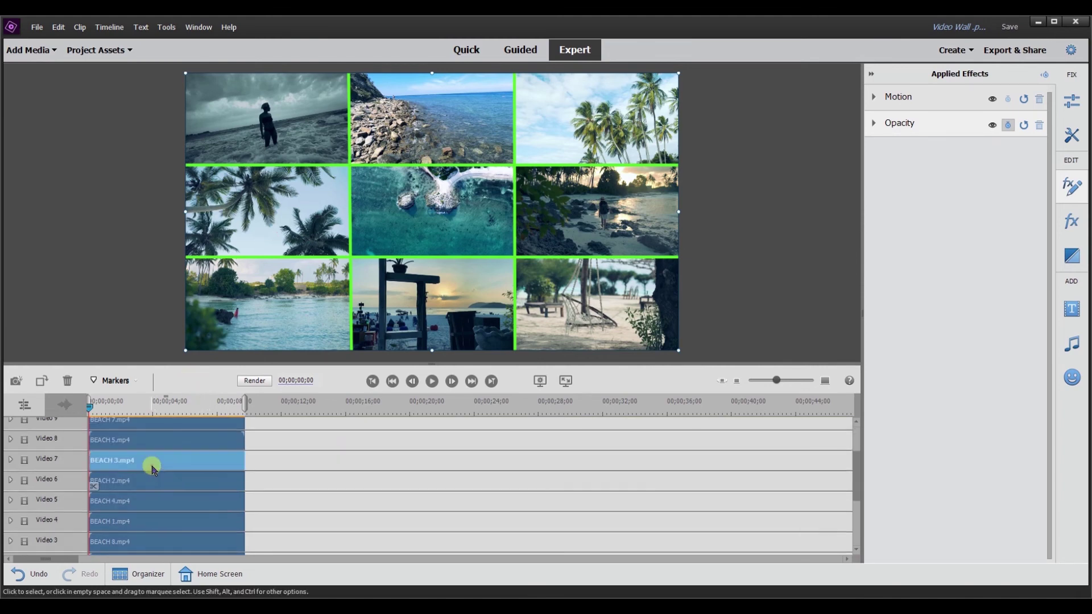
left_click(149, 481)
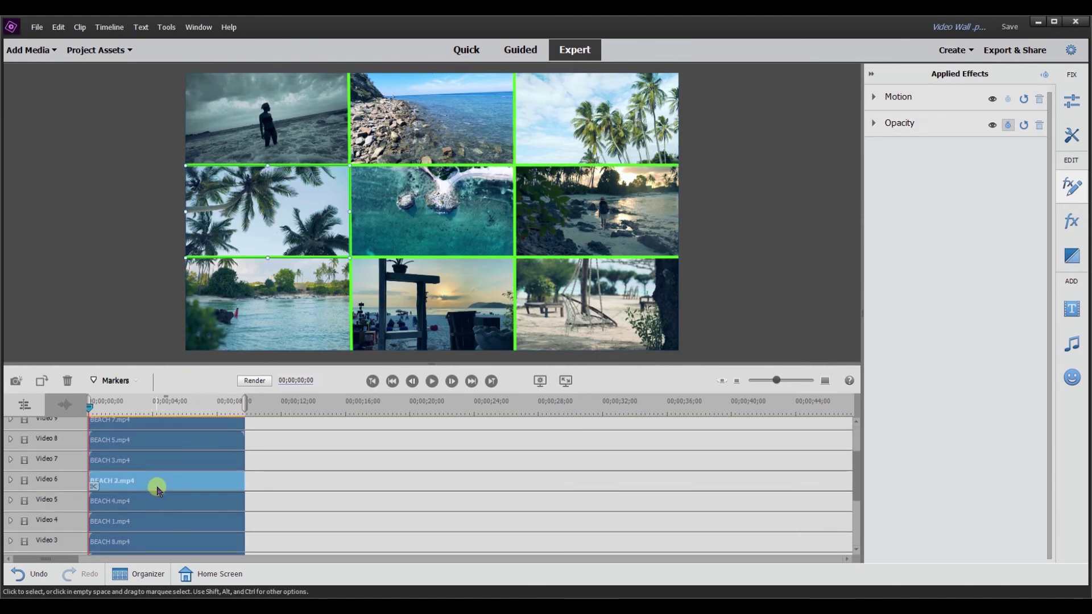
Find BEACH 7.mp4 in Project Assets, then reselect the BEACH 2.mp4 clip
left_click(97, 50)
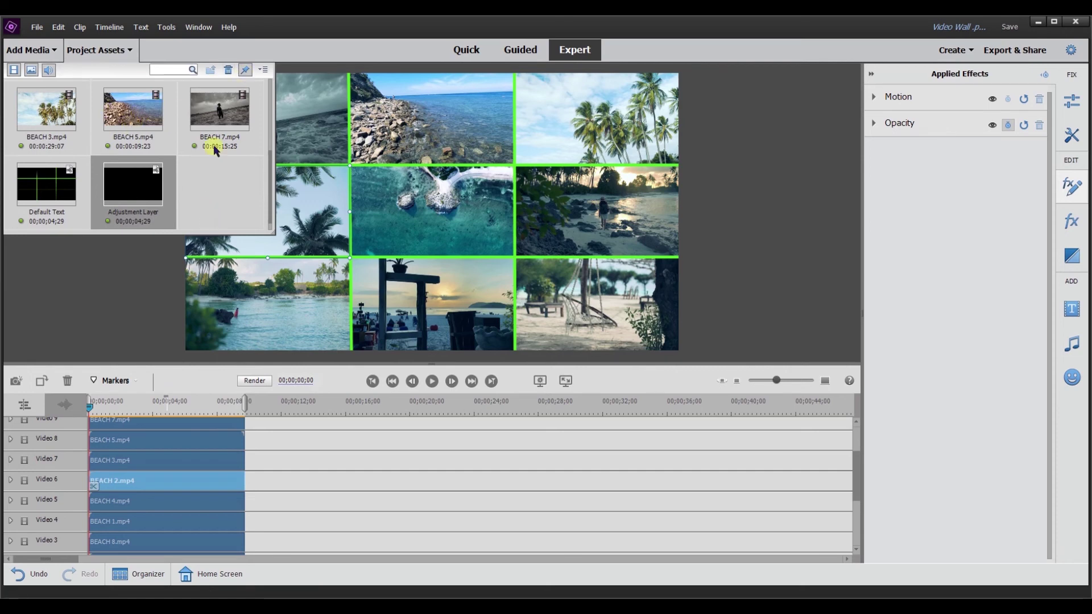
left_click(229, 137)
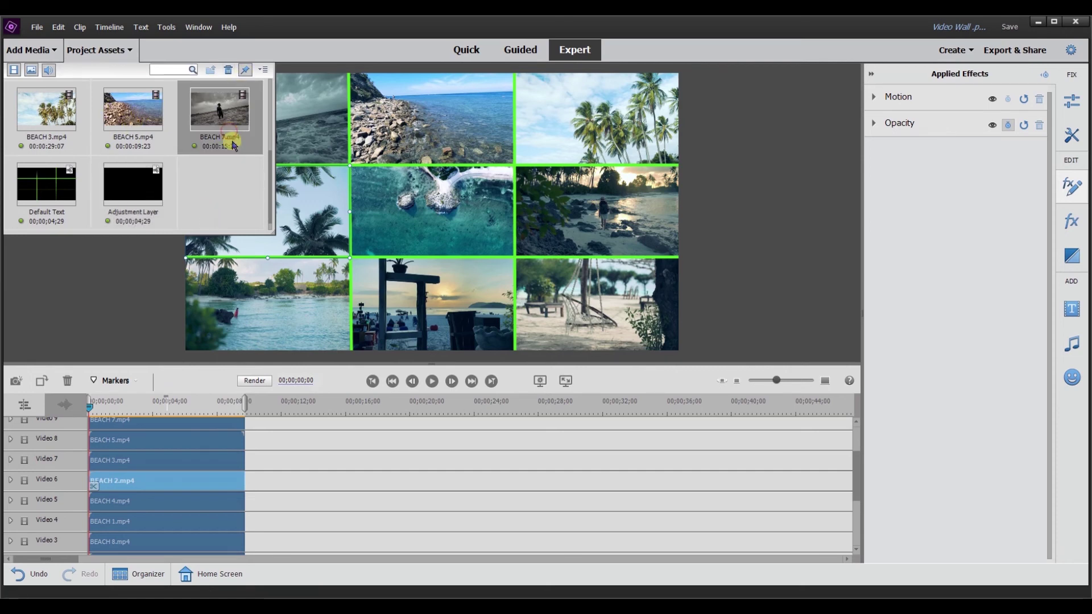
left_click(365, 477)
left_click(129, 51)
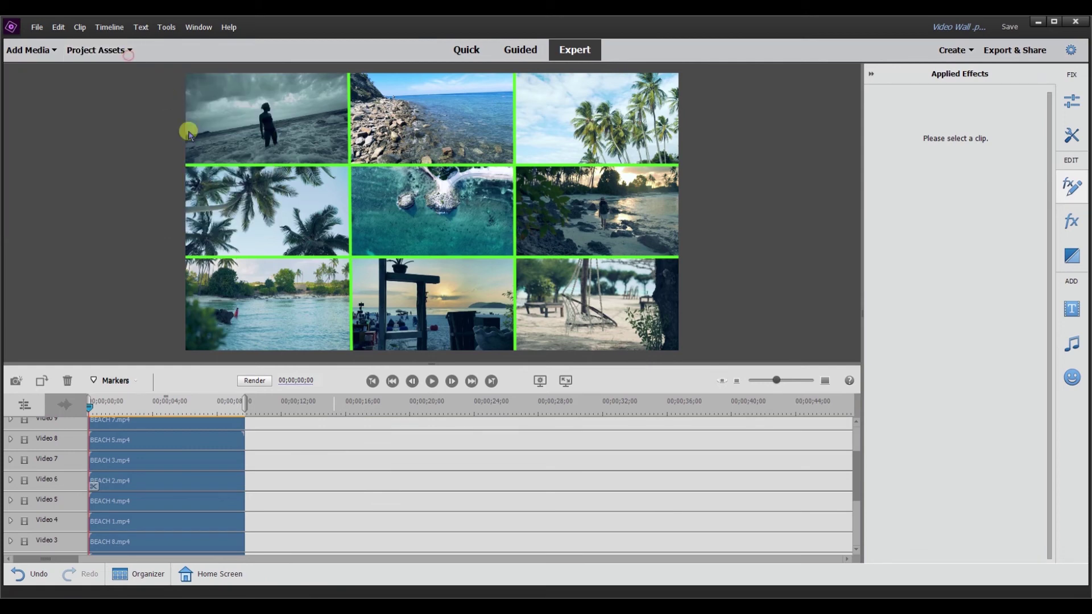
left_click(153, 483)
Replace the BEACH 2, BEACH 4 (Video 5) and BEACH 1 (Video 4) clips with BEACH 7.mp4
right_click(155, 487)
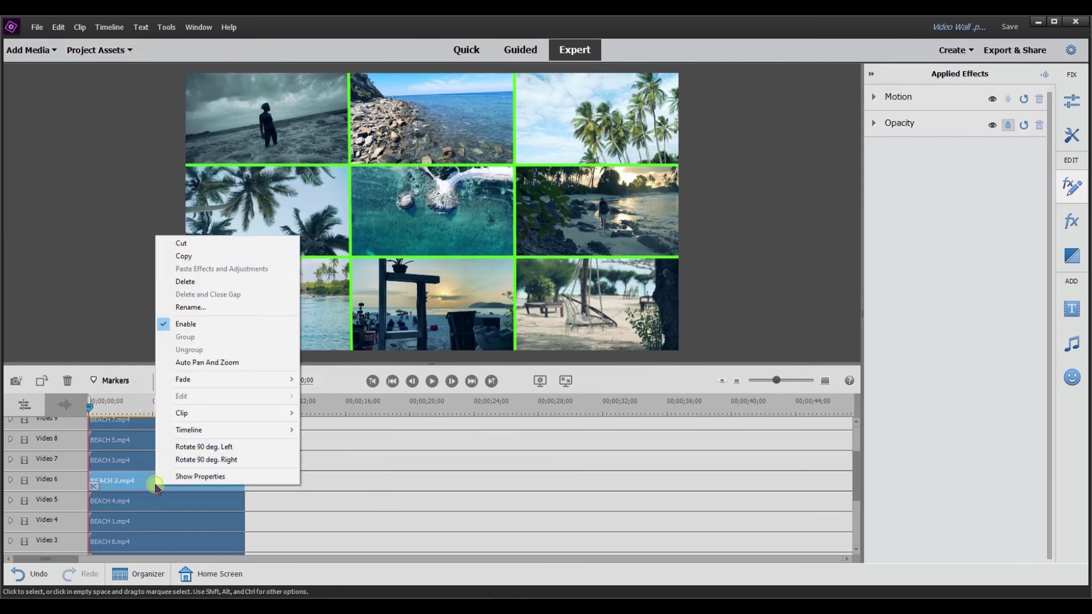
mouse_move(226, 413)
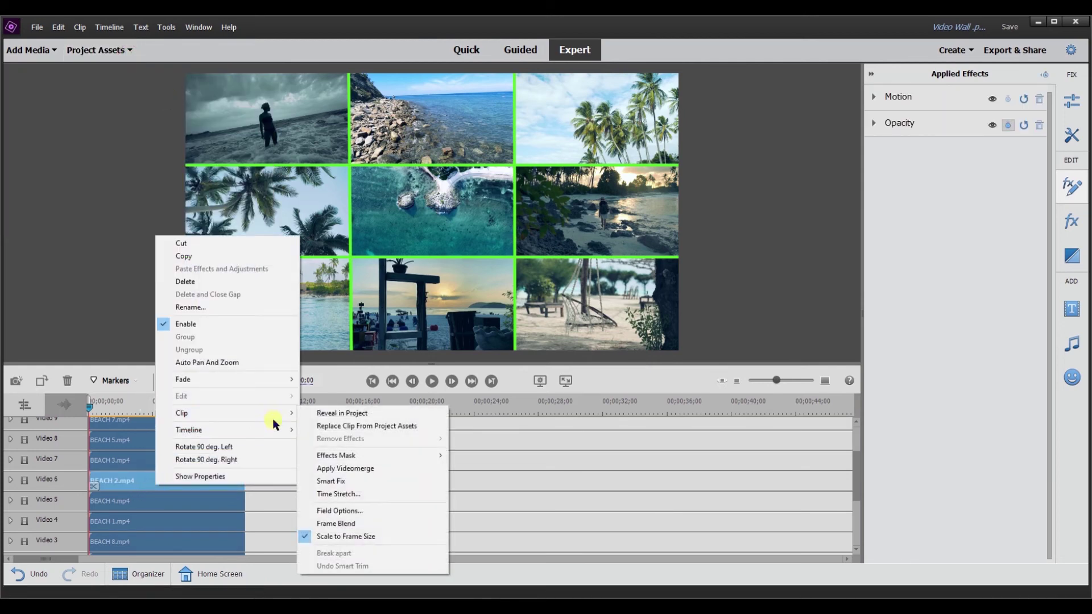
left_click(348, 426)
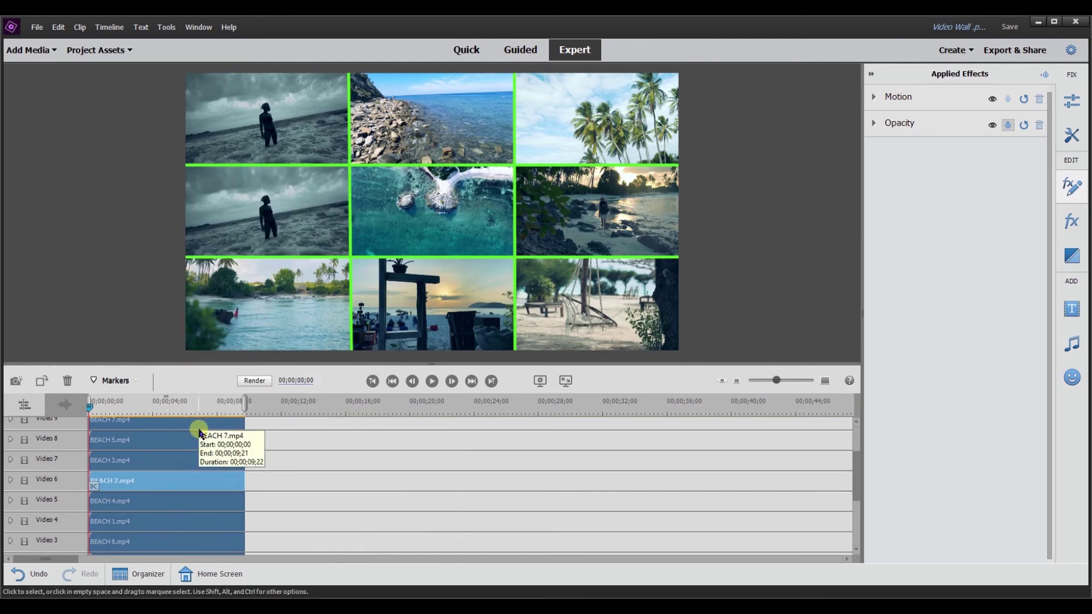
left_click(179, 502)
right_click(179, 502)
mouse_move(206, 428)
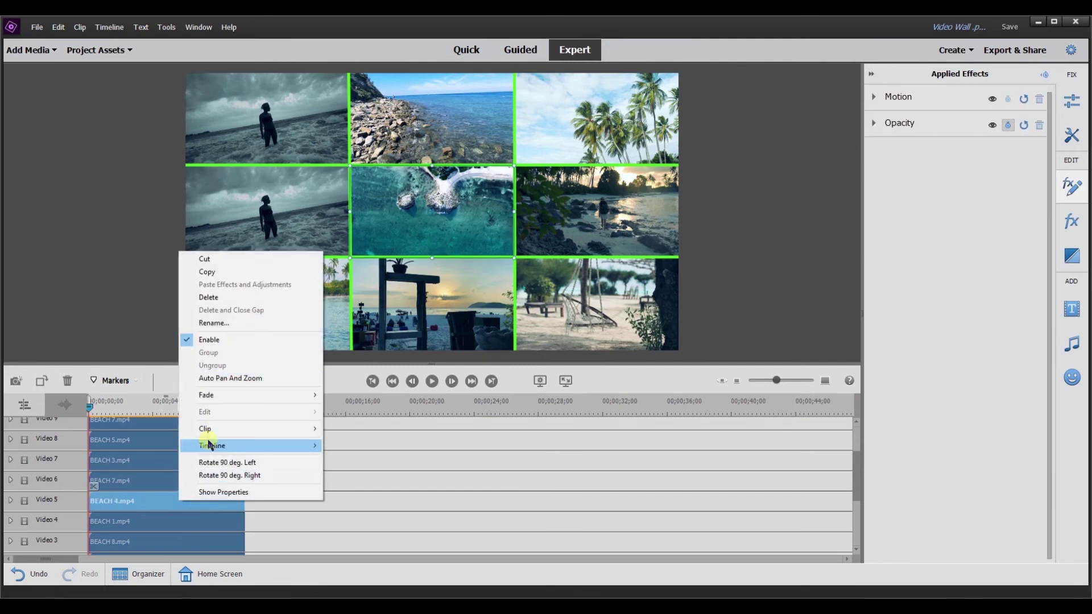
left_click(378, 441)
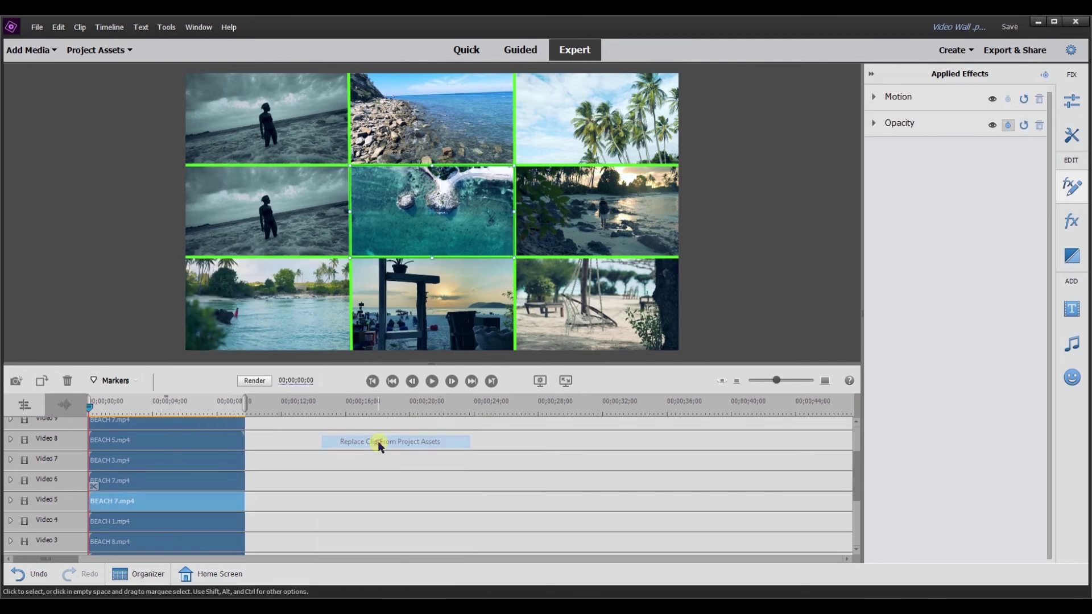
right_click(189, 522)
mouse_move(256, 449)
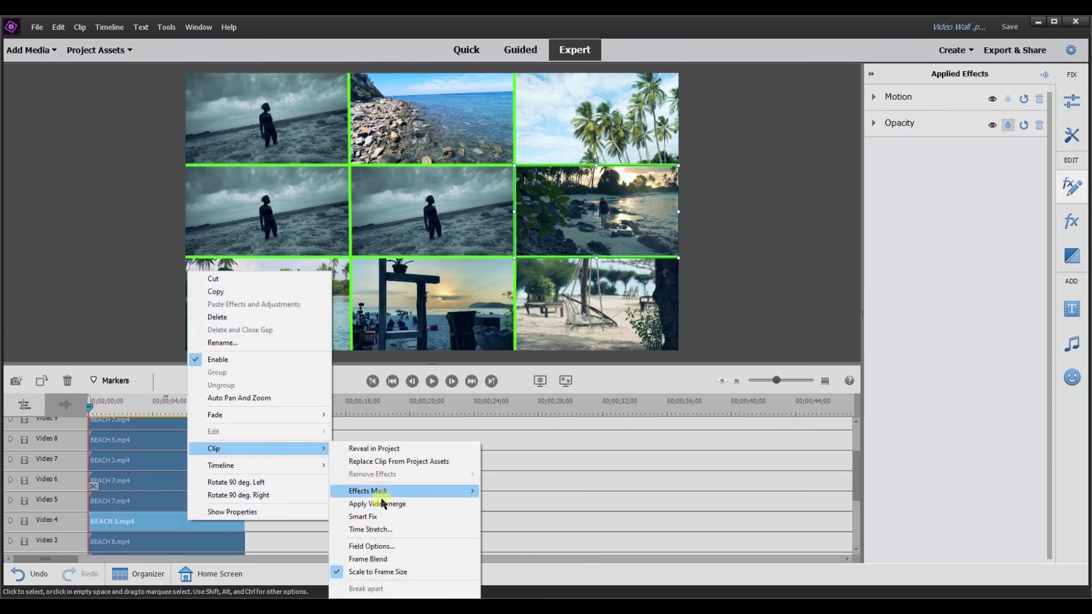
left_click(404, 462)
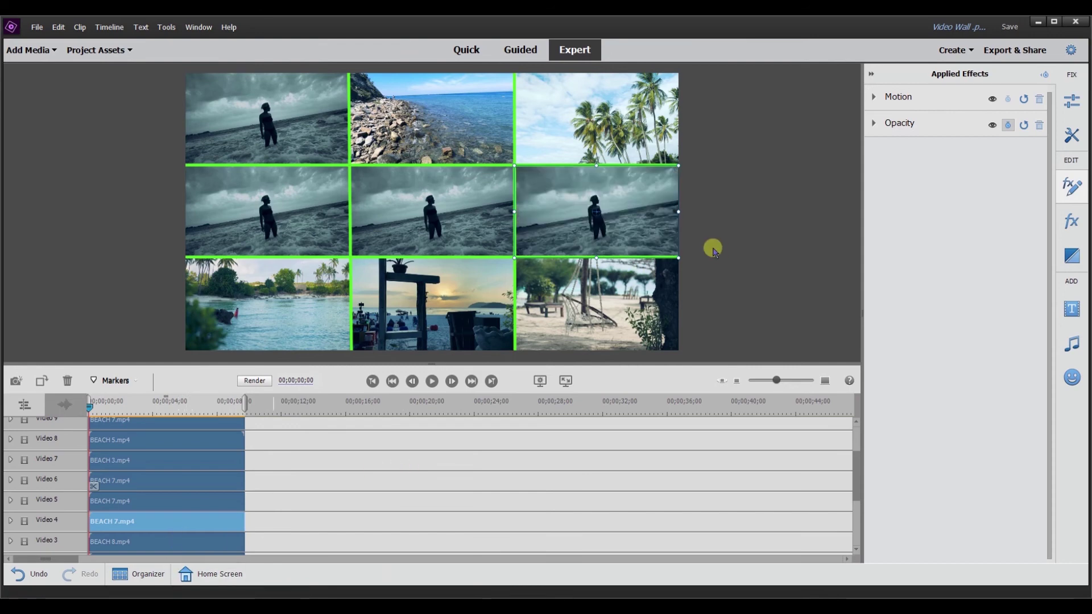
scroll(195, 415, "down", 1)
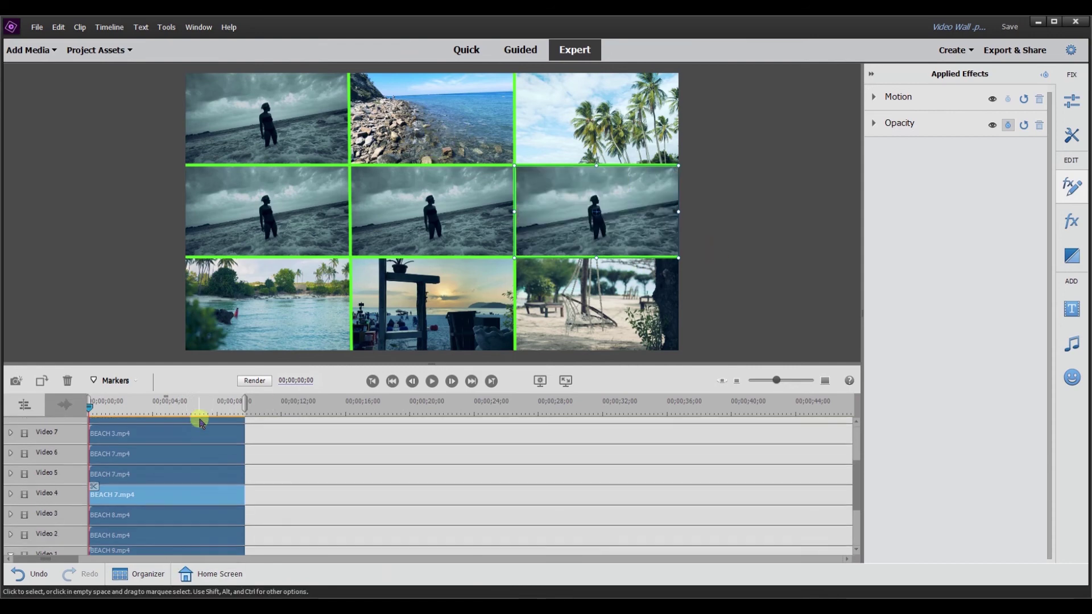
Replace the Video 3 clip with BEACH 7.mp4 and the Video 1 BEACH 9.mp4 with BEACH 6.mp4
right_click(186, 518)
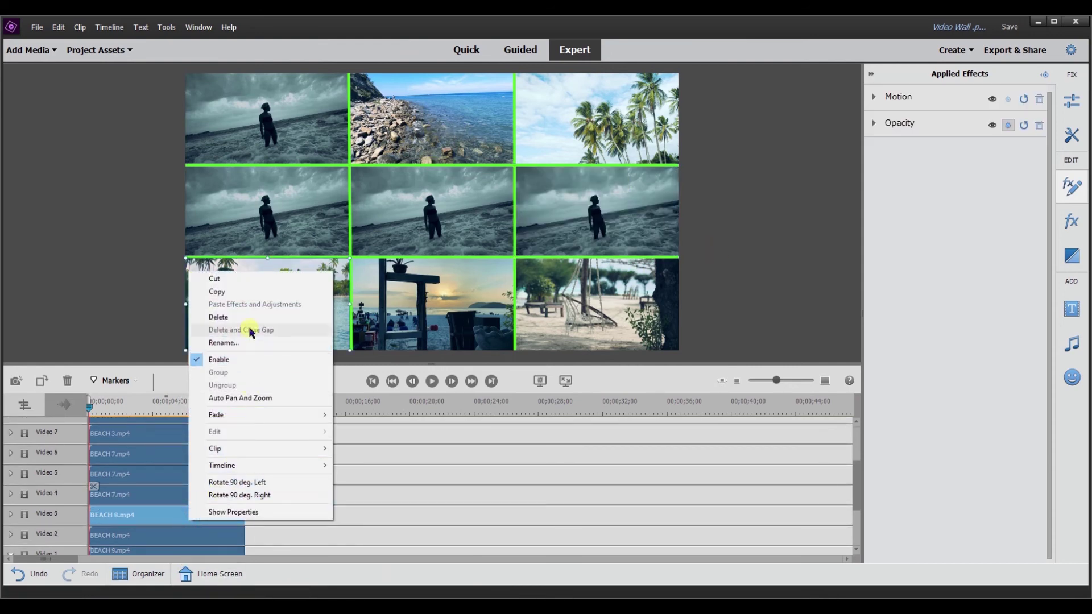
mouse_move(215, 447)
left_click(398, 463)
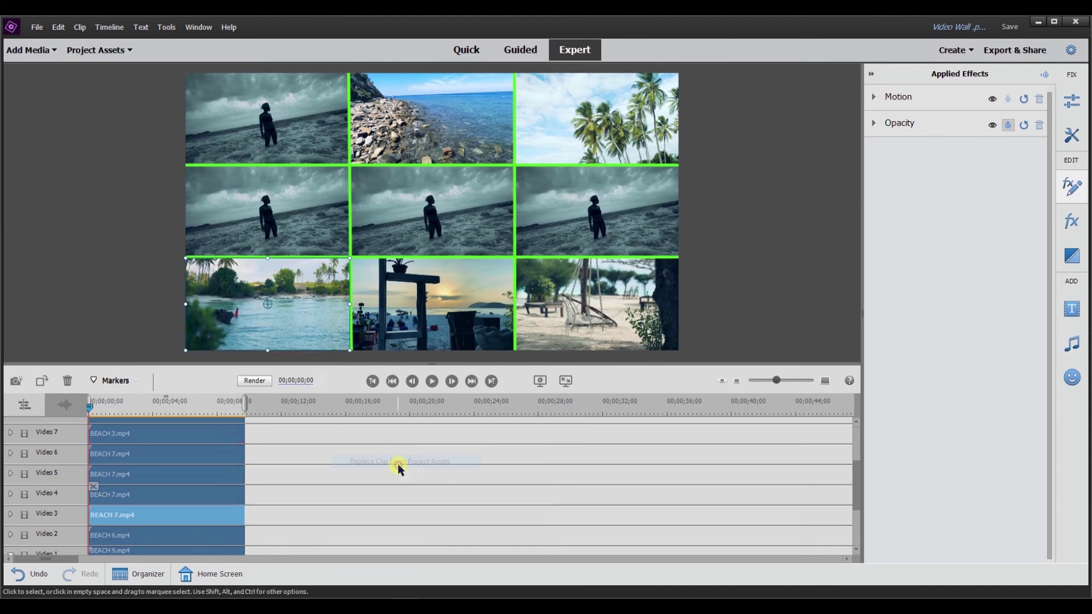
right_click(184, 509)
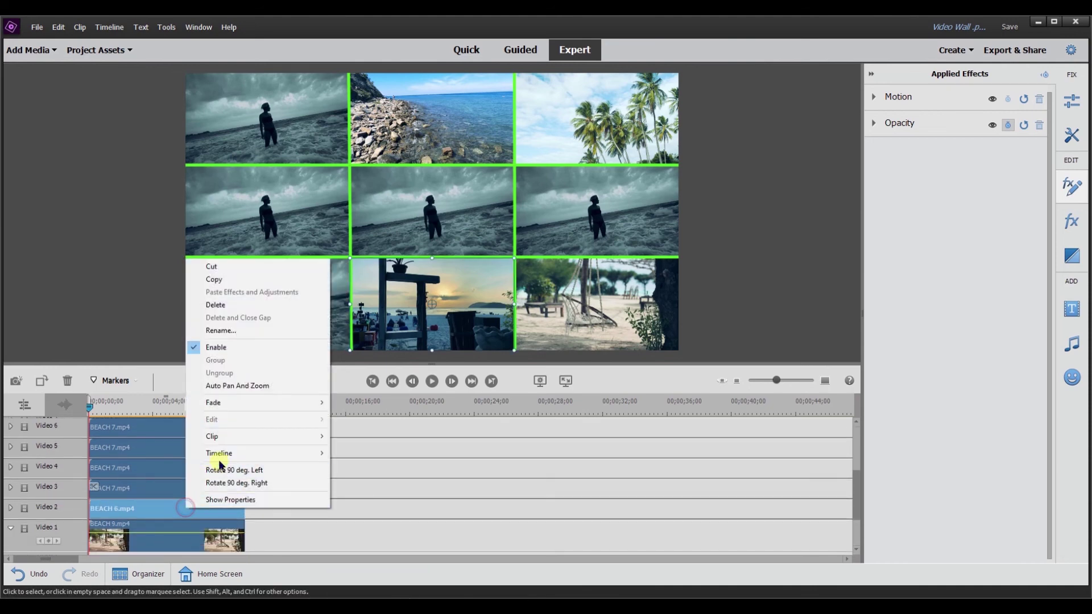
left_click(236, 437)
left_click(367, 449)
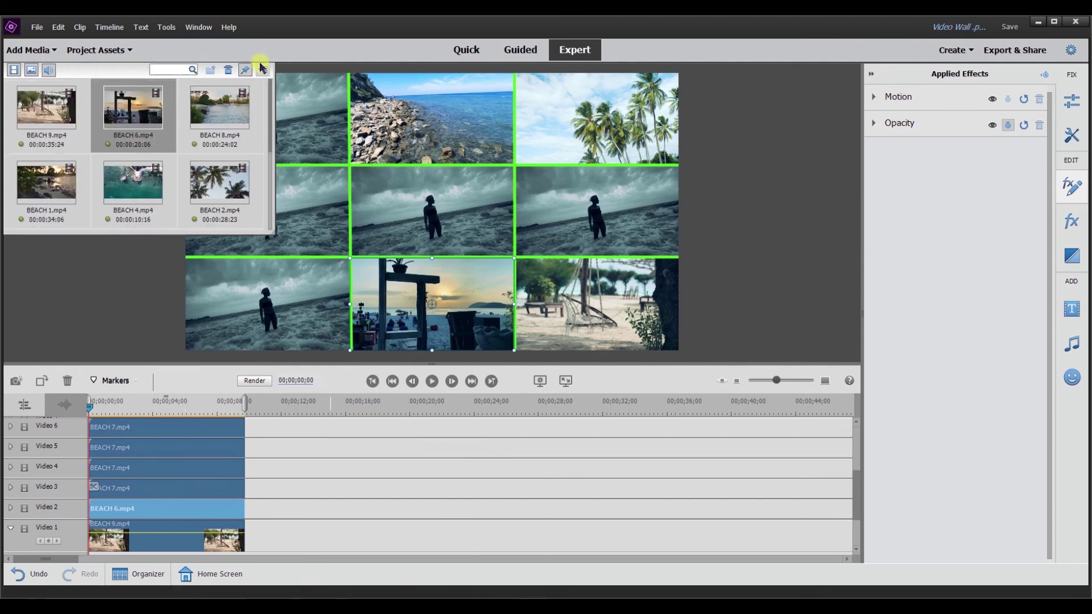
left_click(164, 536)
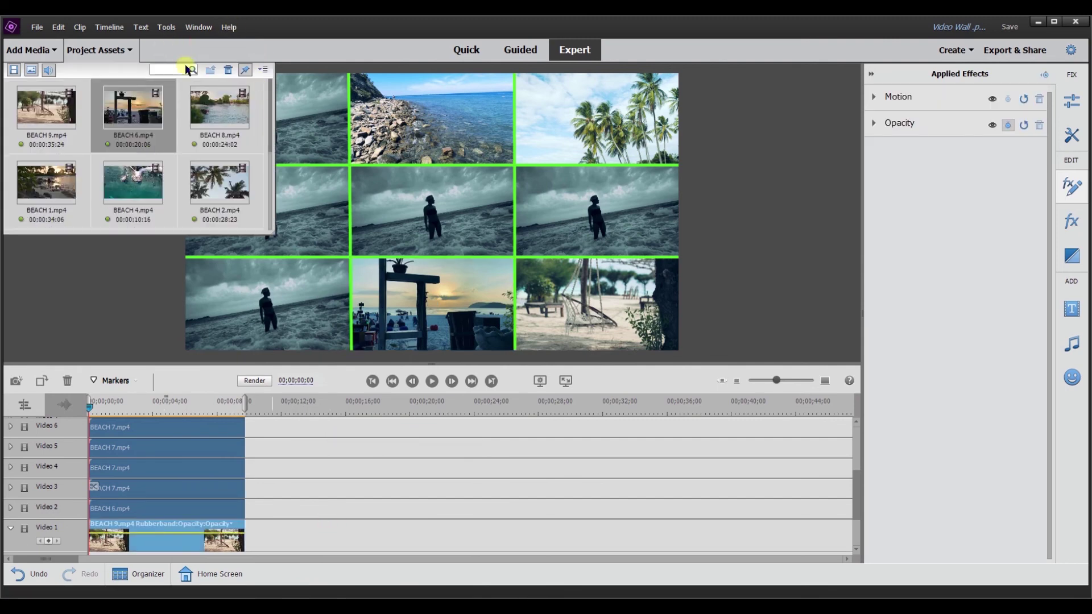
left_click(96, 52)
right_click(207, 511)
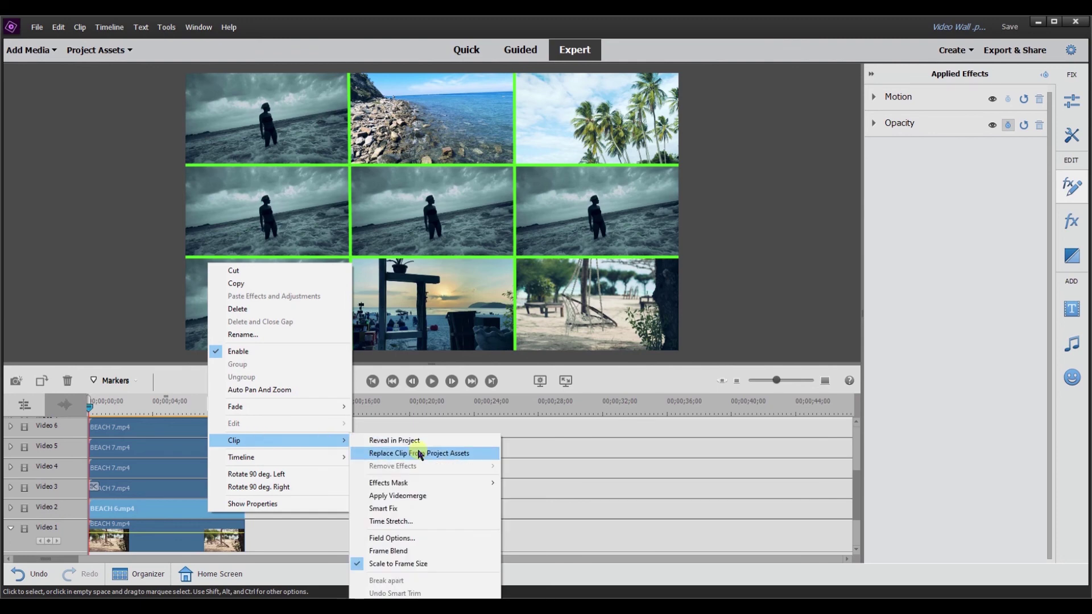
left_click(418, 451)
right_click(200, 538)
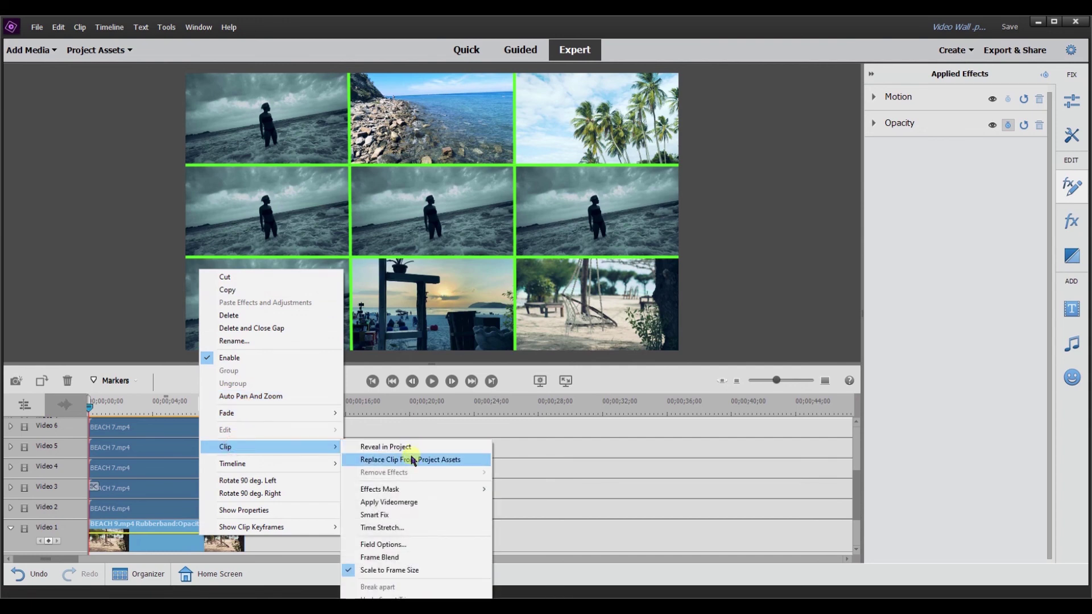
left_click(409, 458)
scroll(238, 441, "up", 2)
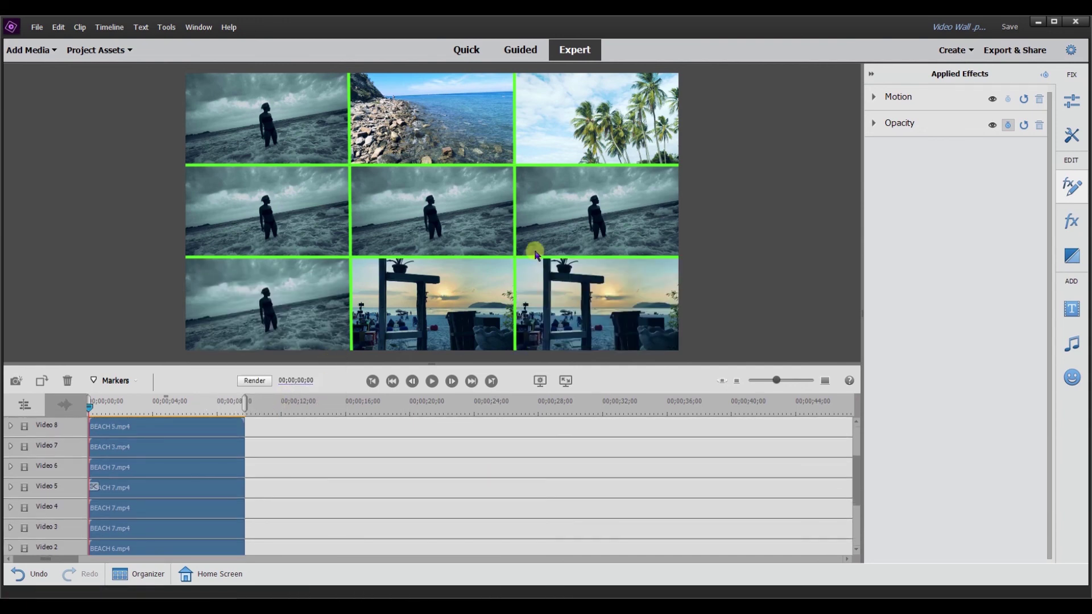
scroll(176, 434, "up", 3)
Replace the BEACH 3.mp4 clip on Video 7 with BEACH 5.mp4
left_click(171, 486)
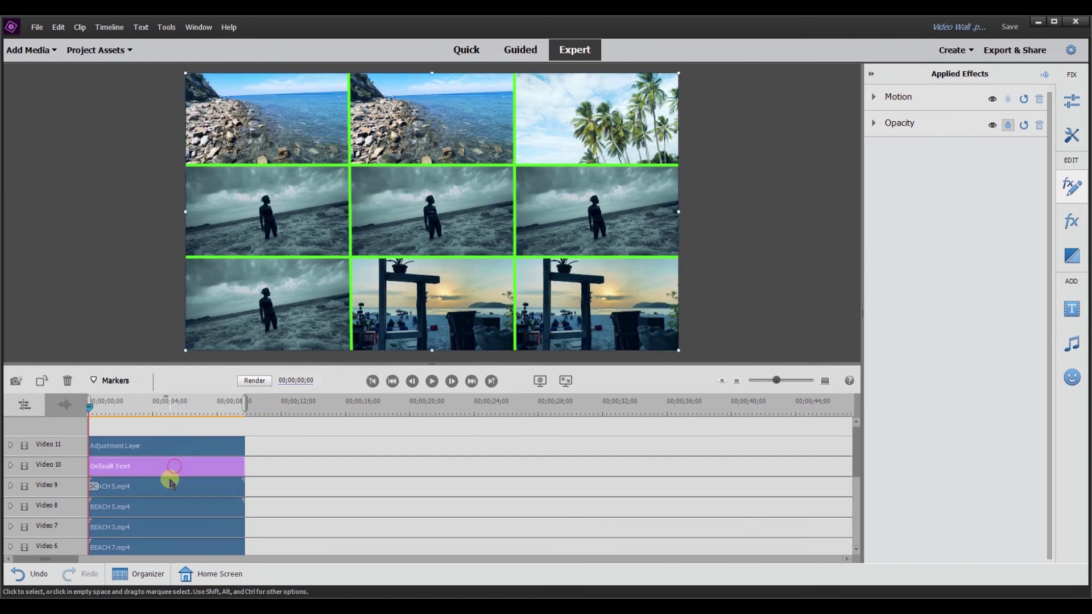
left_click(161, 505)
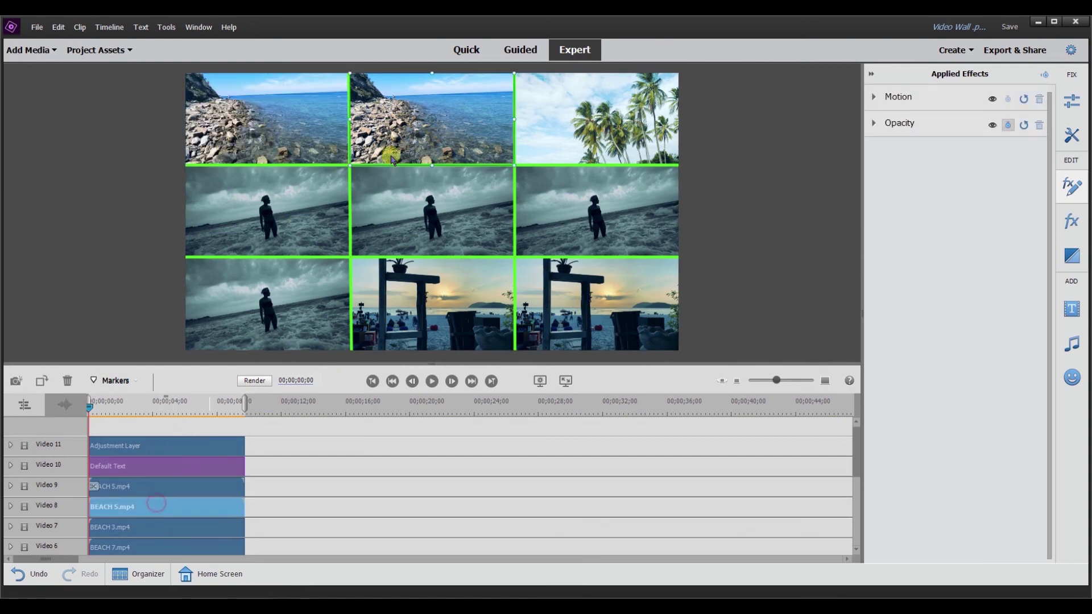
left_click(167, 525)
right_click(167, 527)
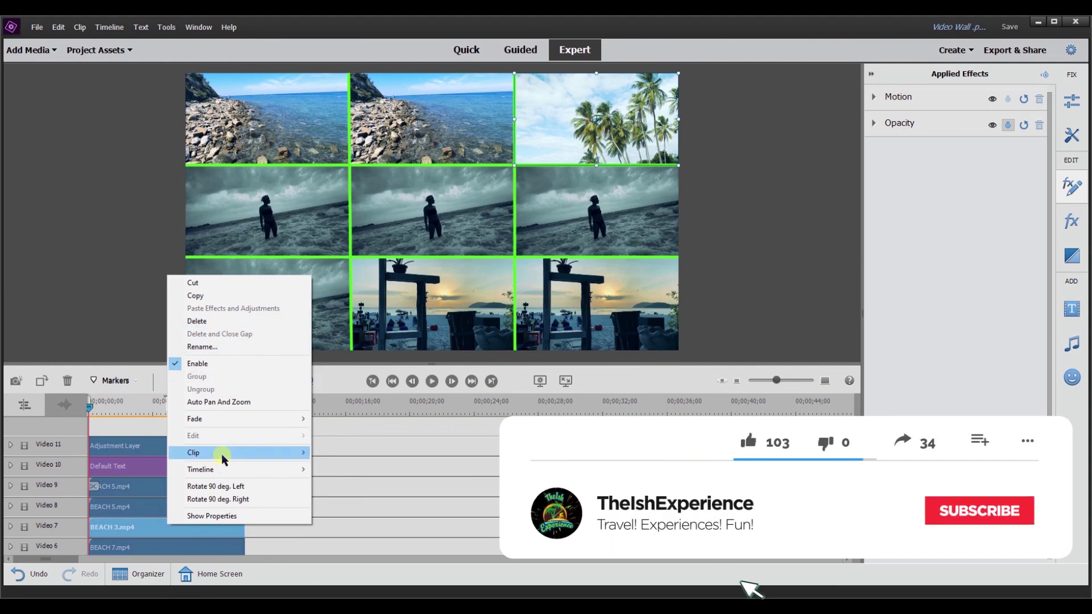
left_click(325, 467)
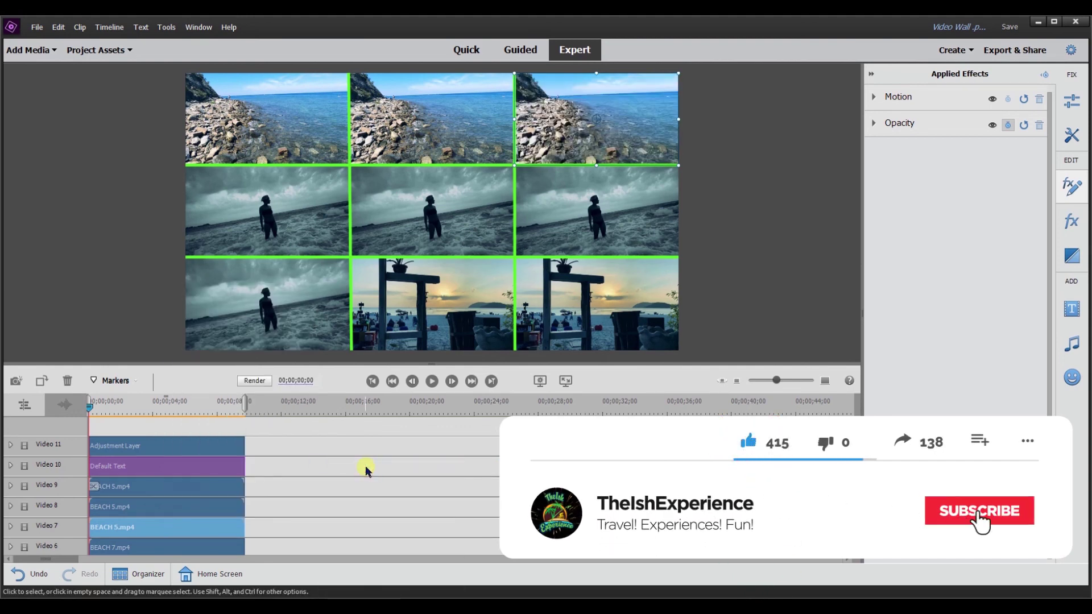
left_click(135, 491)
Scrub the Video 8 clip in its preview and restore its start point, then play the finished wall
double_click(133, 491)
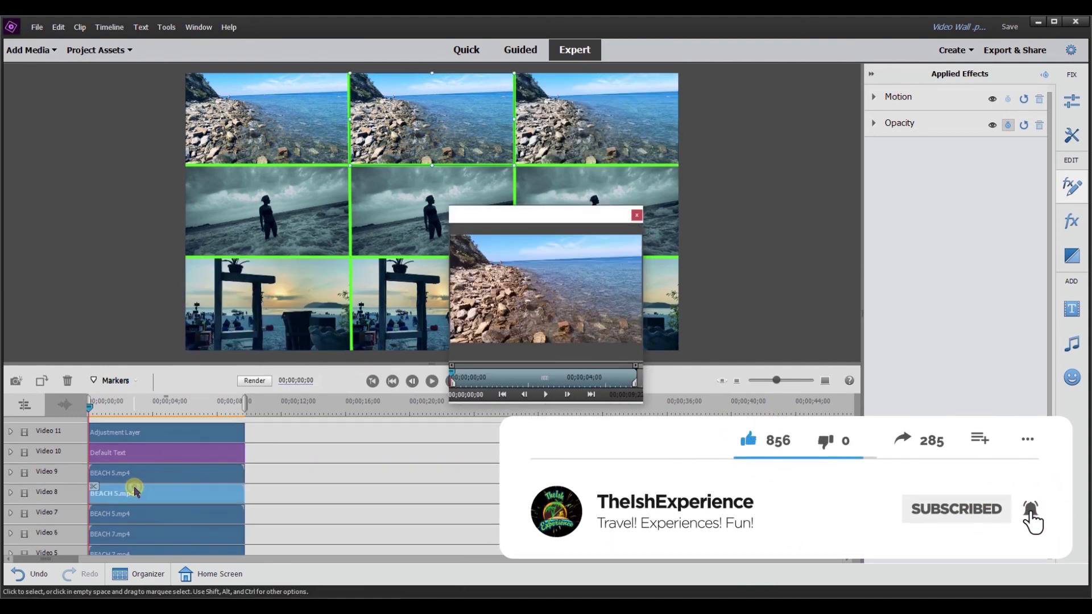
left_click_drag(453, 378, 531, 377)
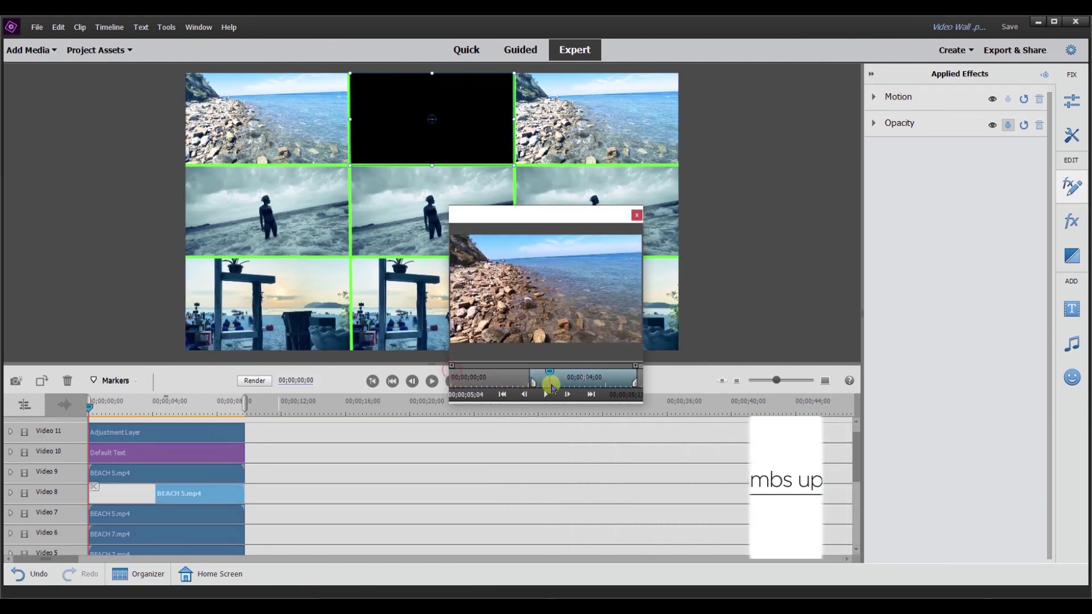
left_click_drag(530, 378, 451, 378)
left_click(550, 376)
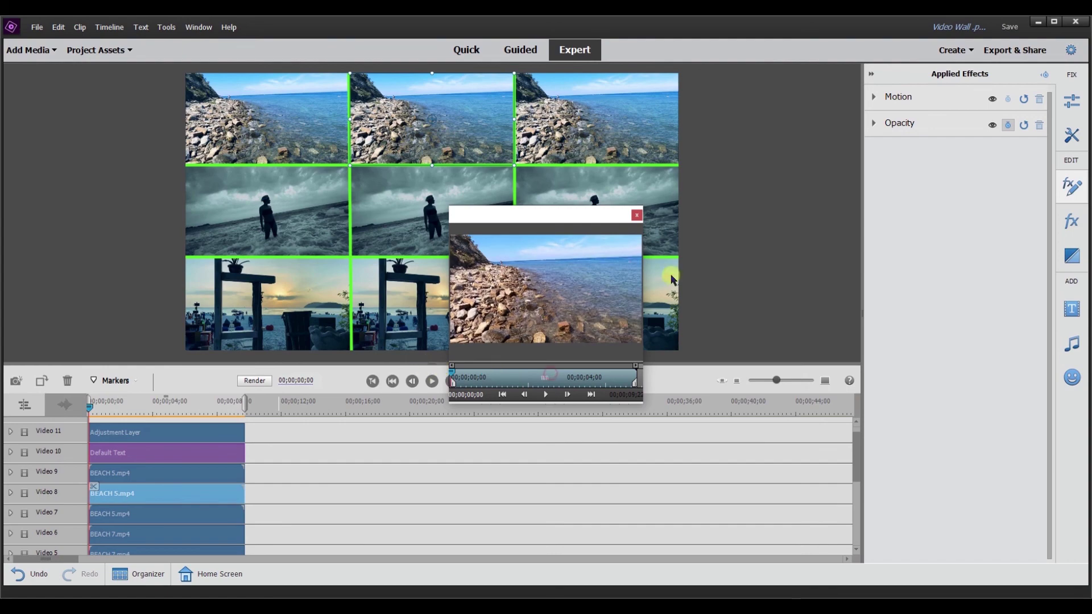
left_click(635, 215)
key("space")
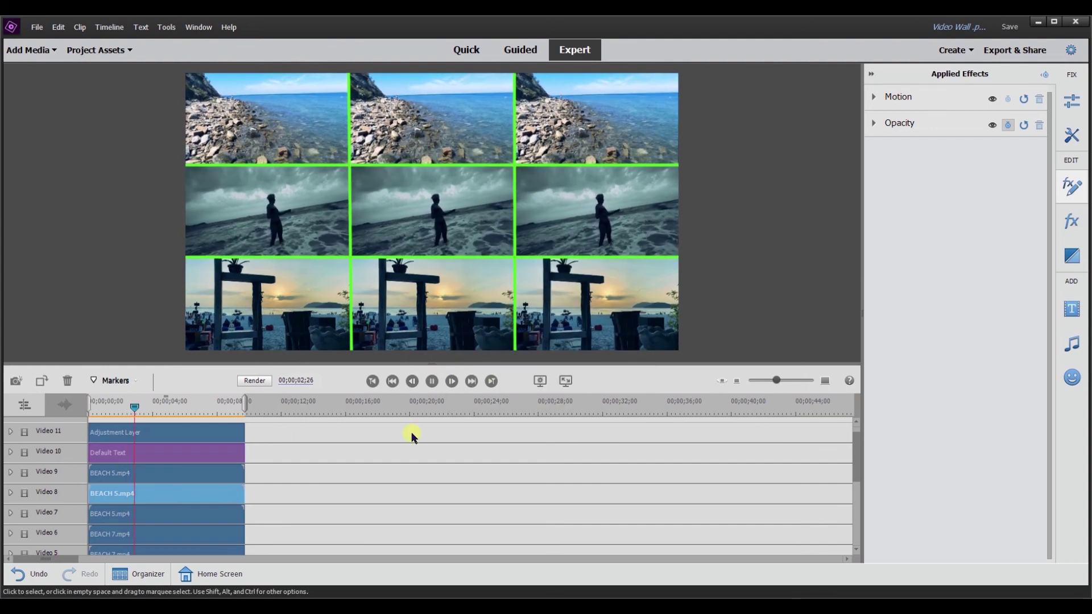